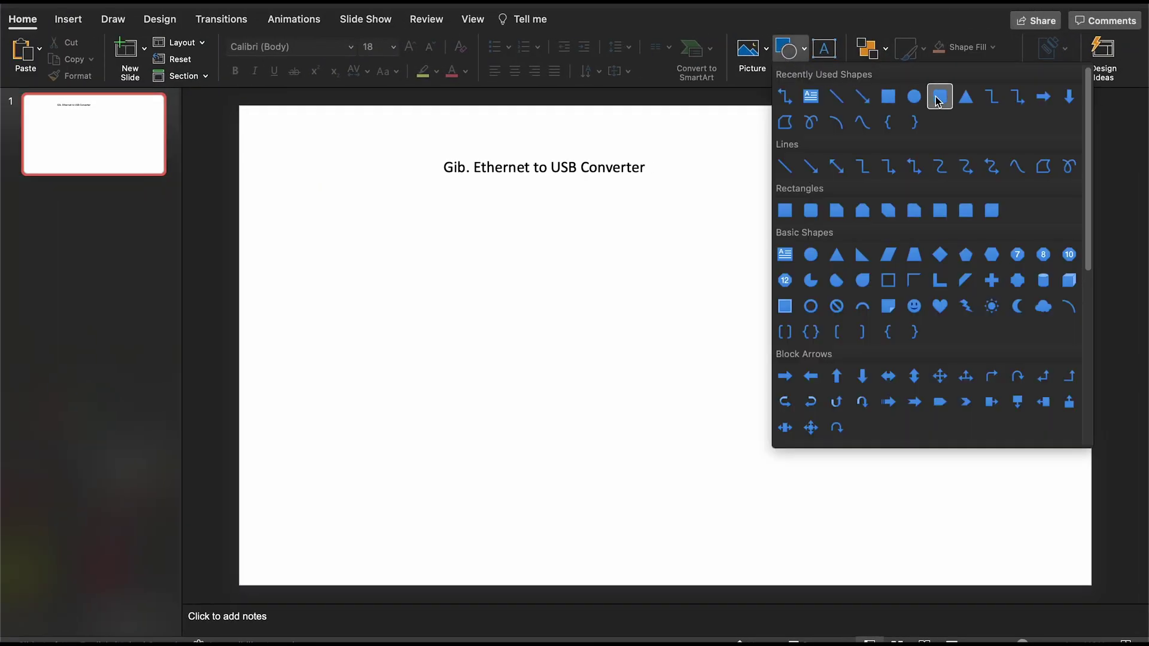
Step: Draw a rounded rectangle on the left below the title, labelled 'USB IO' / 'Con'
{"action": "left_click", "coordinate": [938, 99]}
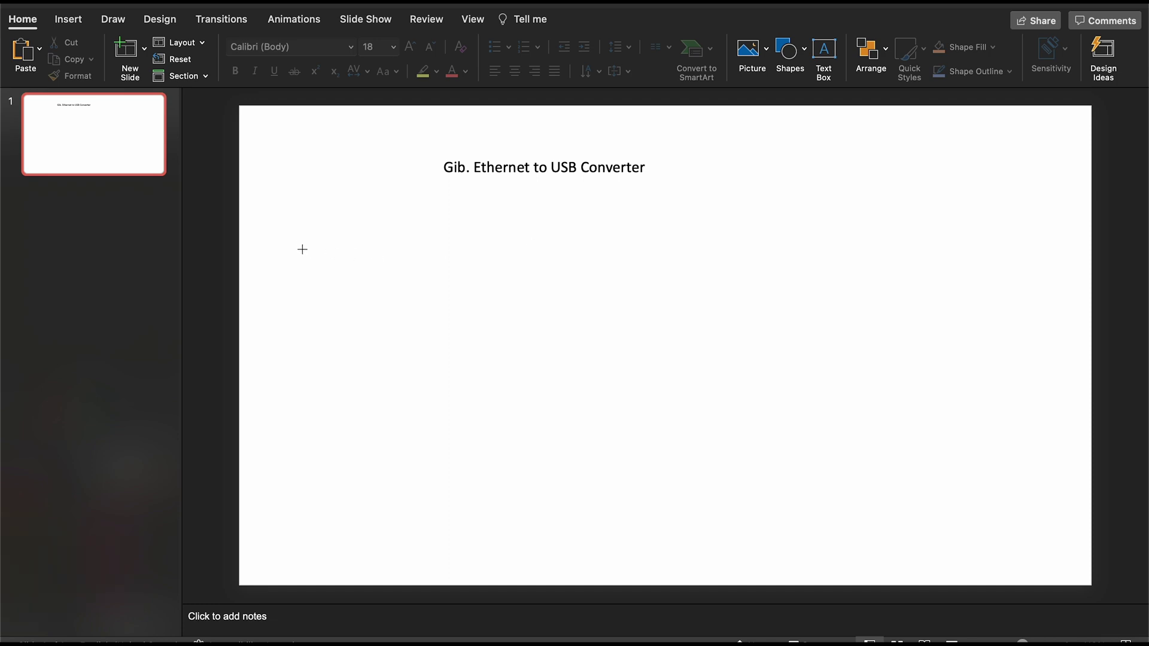
{"action": "left_click_drag", "start_coordinate": [308, 216], "coordinate": [423, 295]}
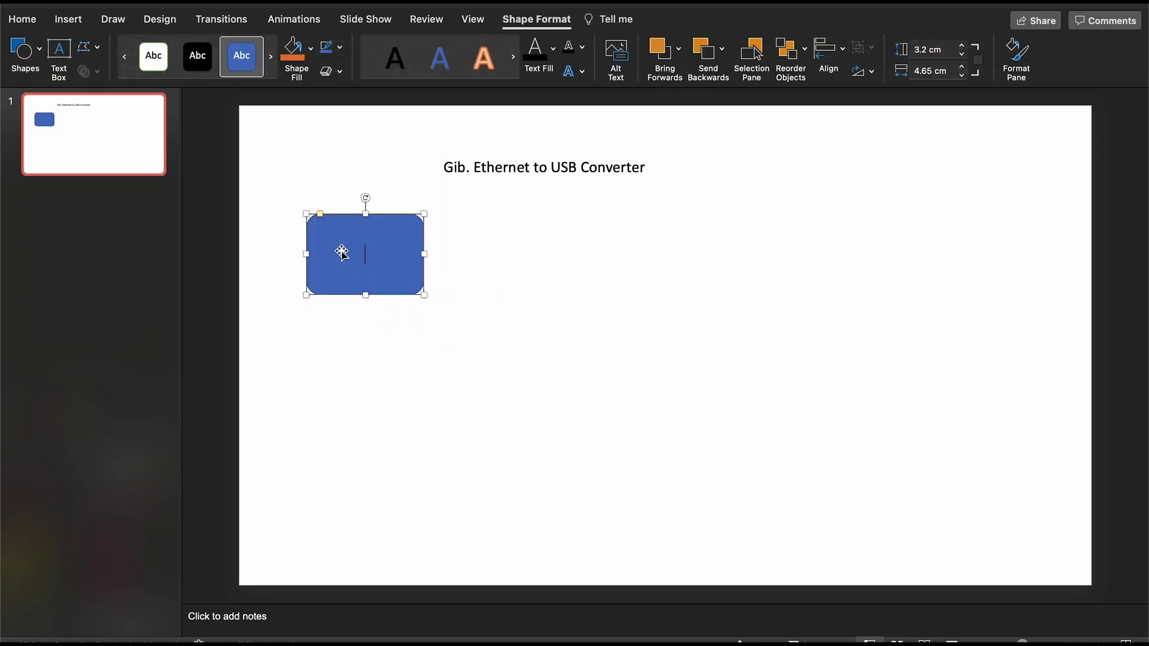
{"action": "type", "text": "USB IO"}
{"action": "key", "text": "Return"}
{"action": "type", "text": "Con"}
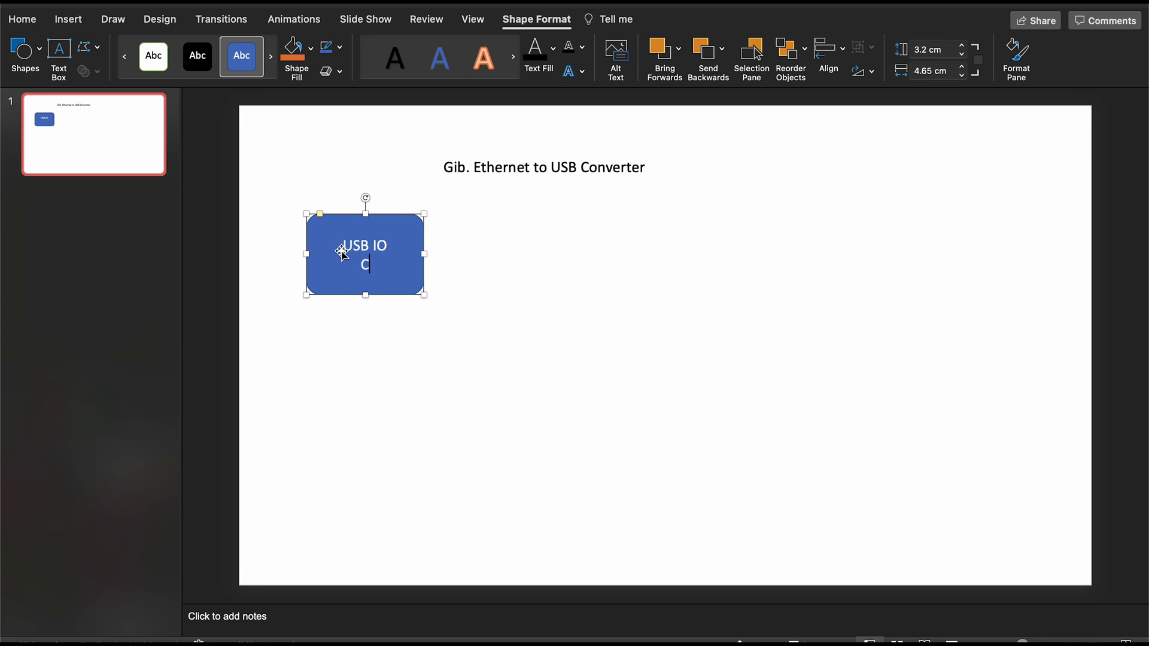
{"action": "left_click", "coordinate": [369, 393]}
Step: Duplicate the box below the original and relabel the copy 'GBe IO Con'
{"action": "left_click", "coordinate": [380, 282]}
{"action": "left_click", "coordinate": [369, 329]}
{"action": "key", "text": "cmd+v"}
{"action": "left_click_drag", "start_coordinate": [386, 287], "coordinate": [386, 429]}
{"action": "left_click", "coordinate": [388, 389]}
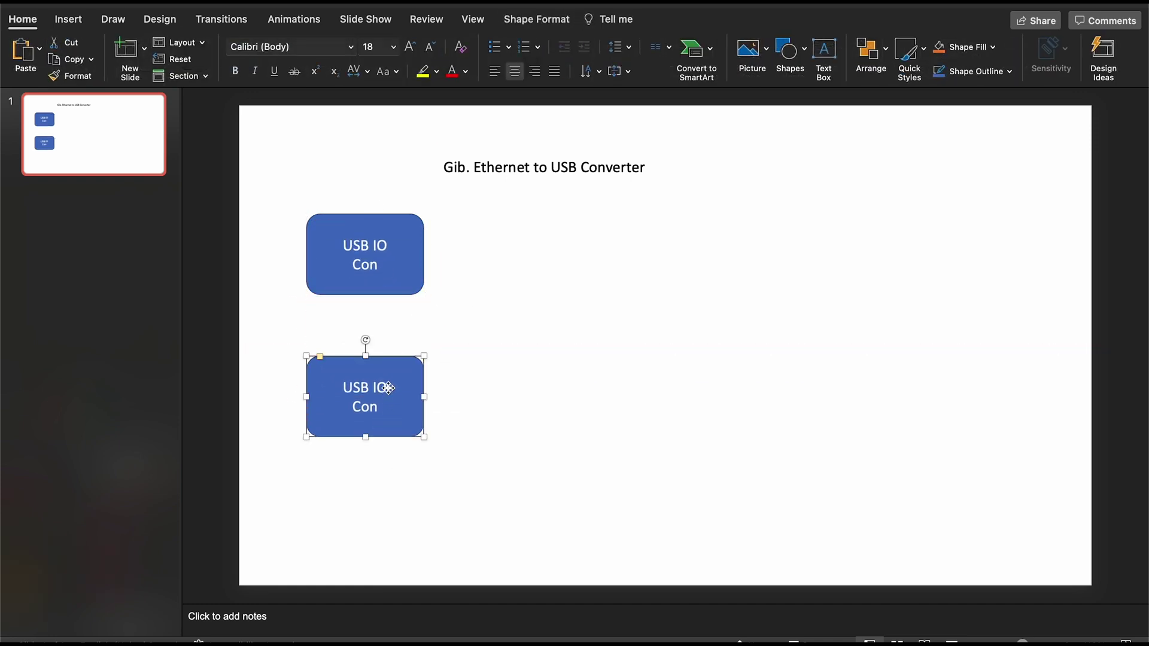
{"action": "left_click_drag", "start_coordinate": [371, 388], "coordinate": [337, 387]}
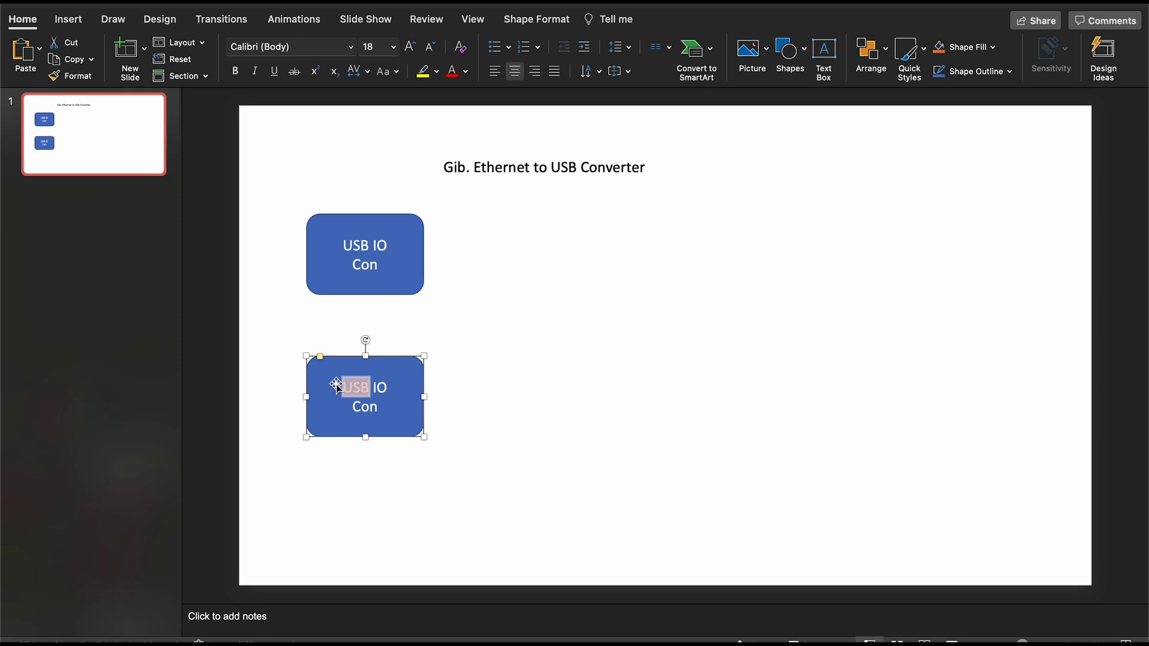
{"action": "type", "text": "GBe"}
{"action": "left_click", "coordinate": [458, 461]}
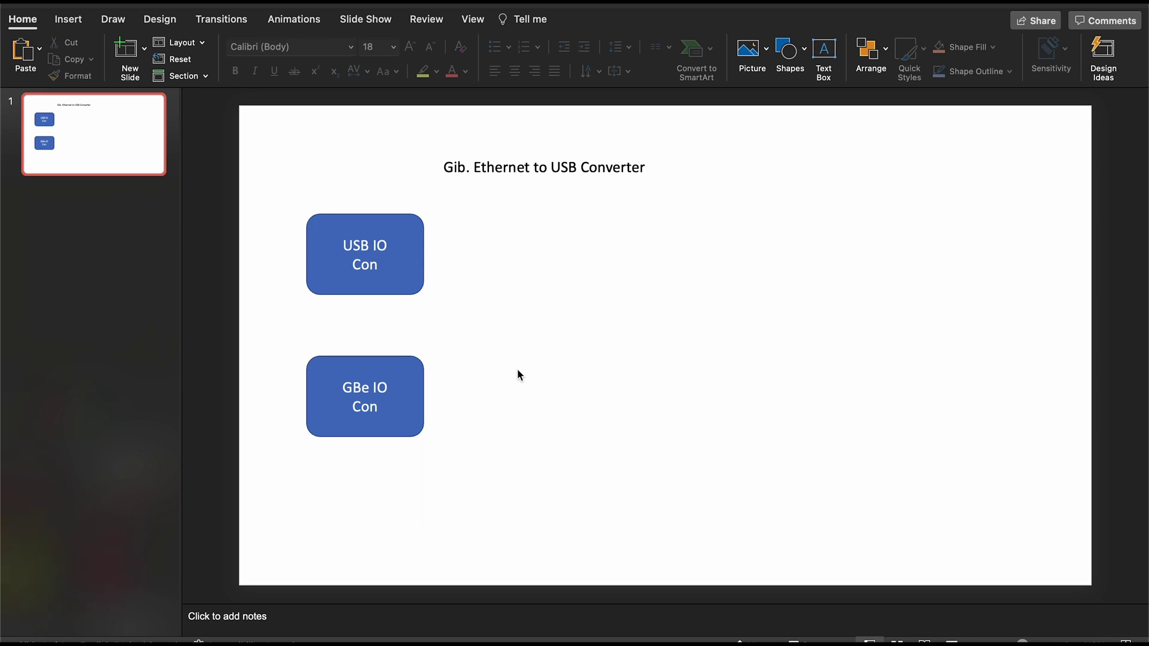
Step: Draw a larger rounded box right of USB IO Con labelled 'NXP' / 'iMXRT1066', nudged slightly left
{"action": "left_click", "coordinate": [801, 56]}
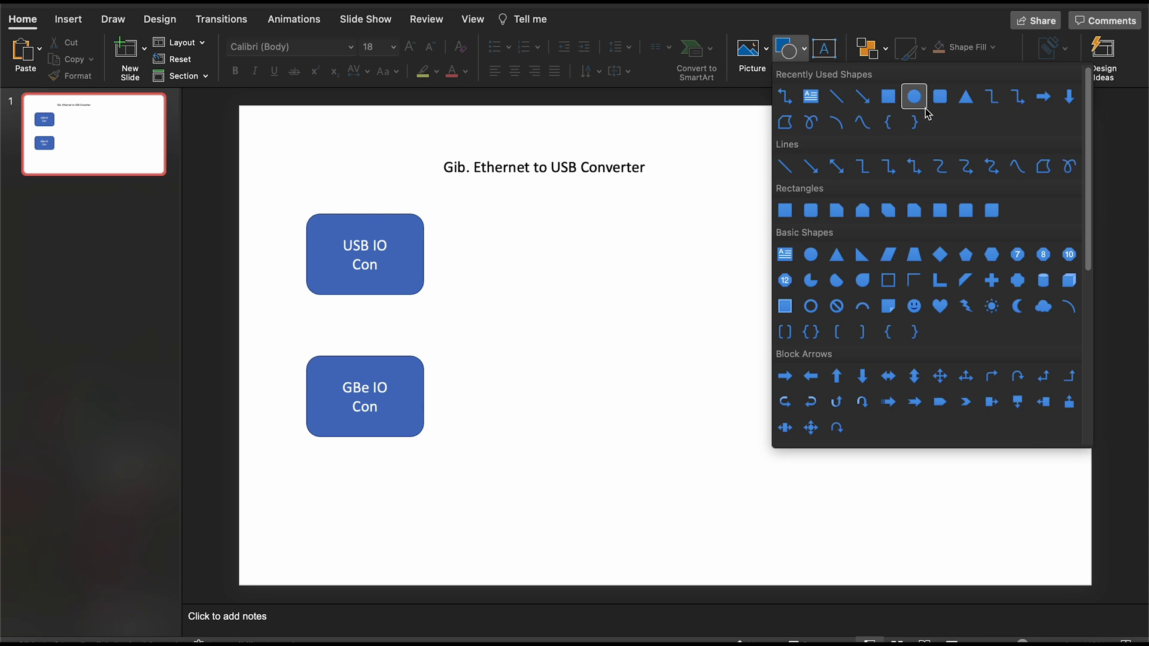
{"action": "left_click", "coordinate": [942, 94]}
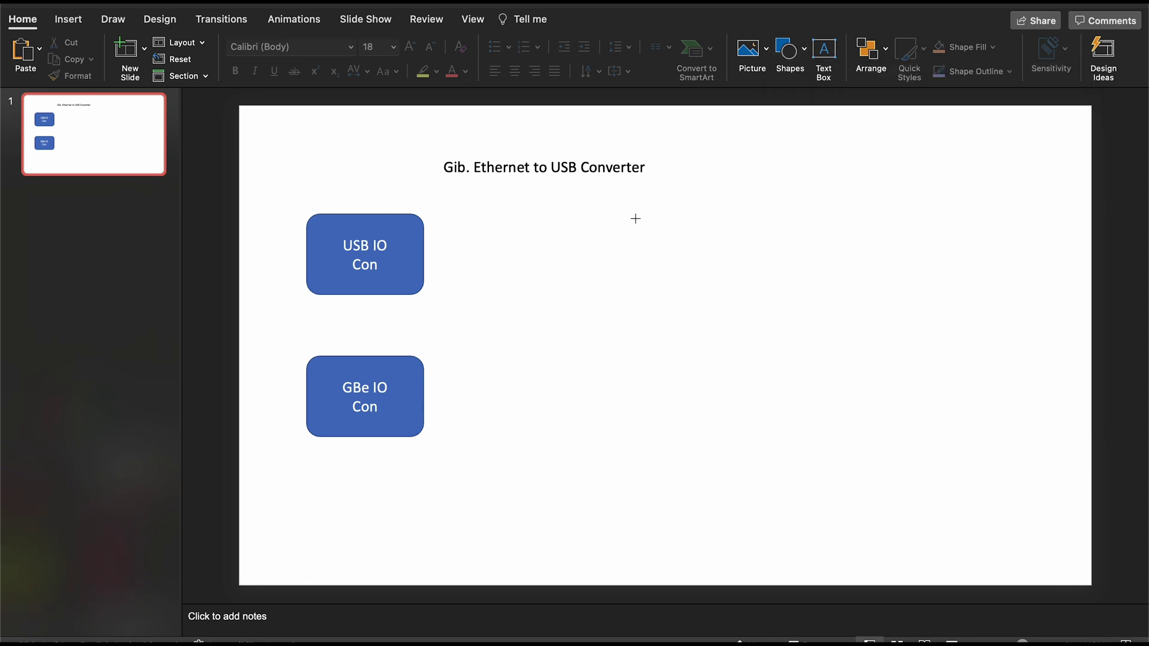
{"action": "left_click_drag", "start_coordinate": [592, 212], "coordinate": [748, 346]}
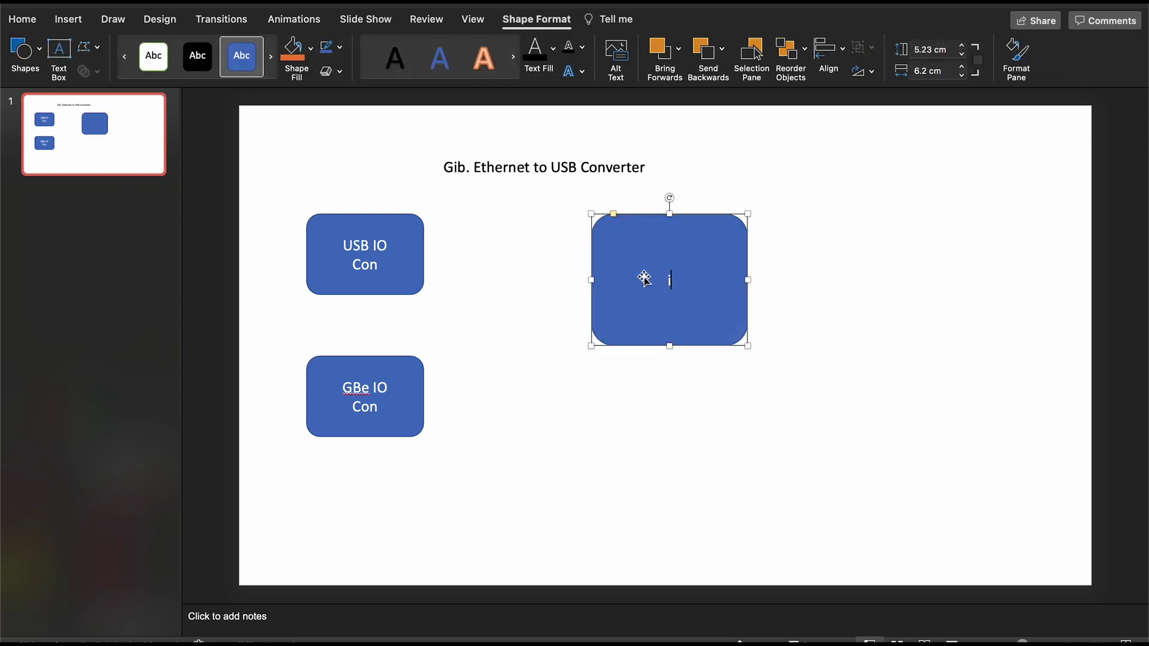
{"action": "type", "text": "iMXRT"}
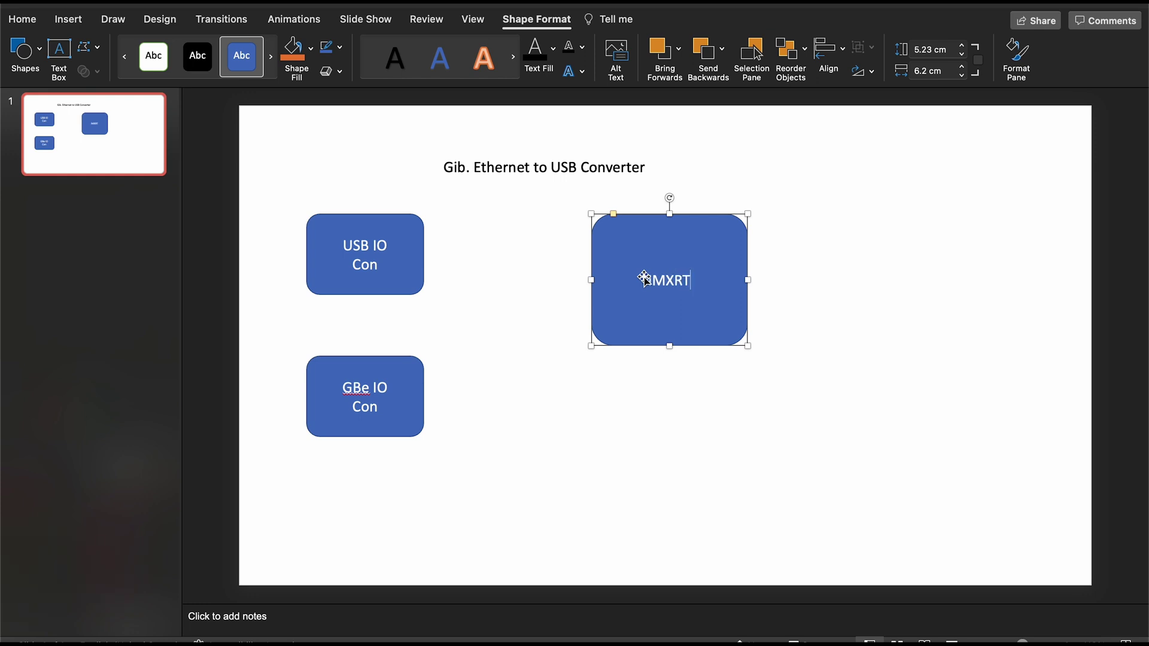
{"action": "type", "text": "1066"}
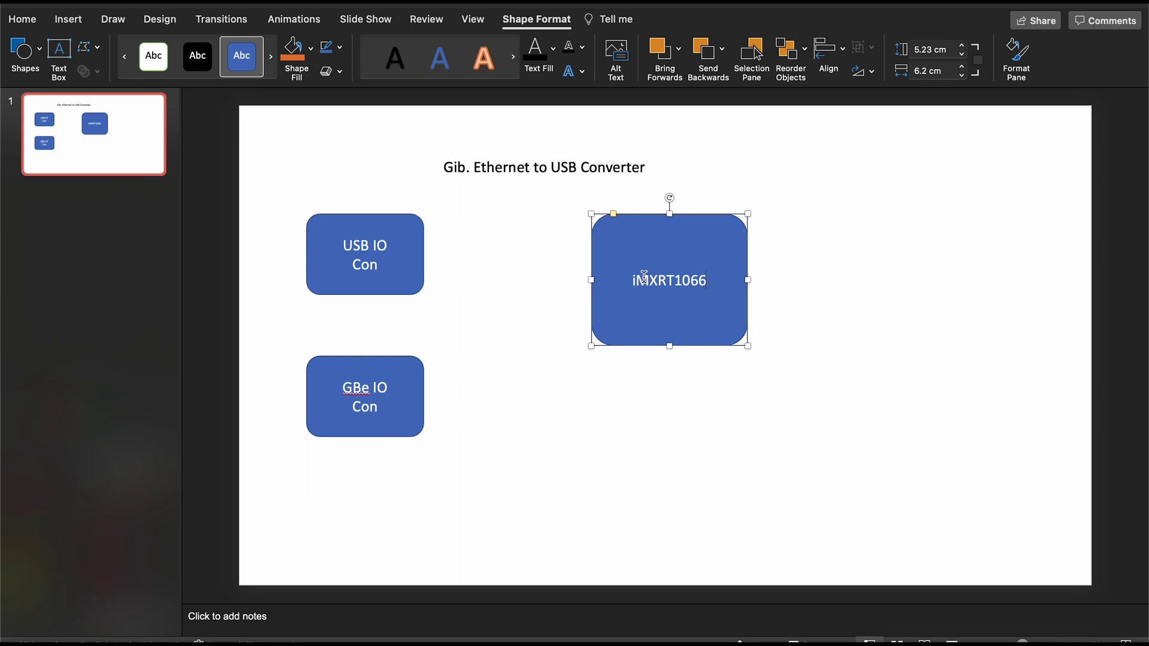
{"action": "key", "text": "Return"}
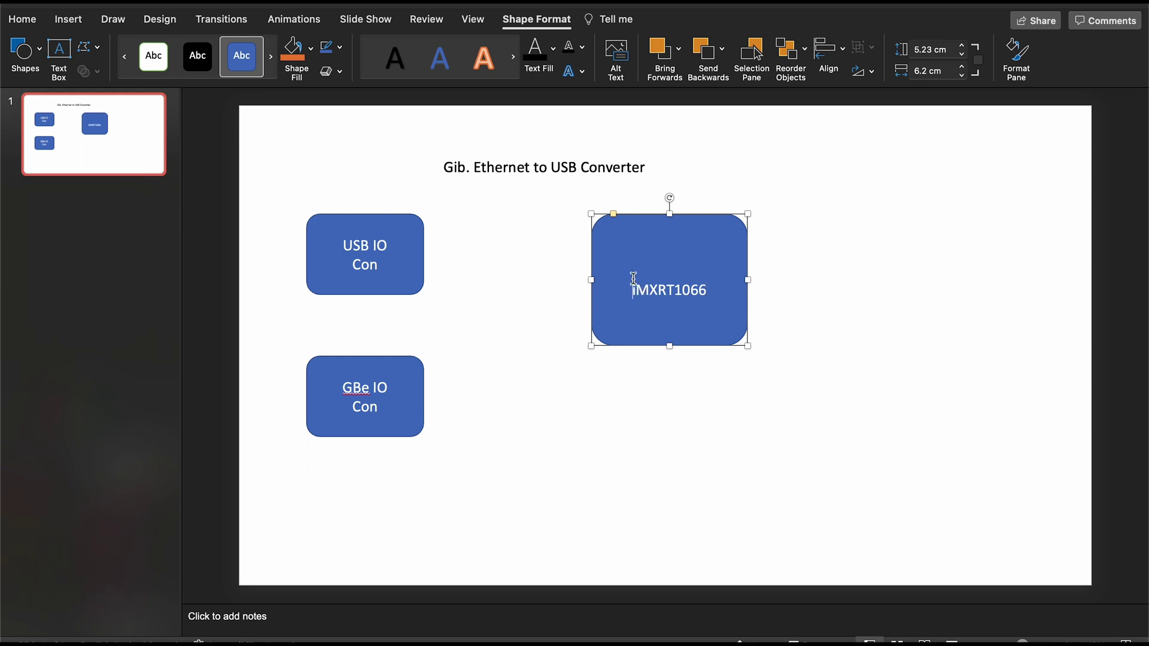
{"action": "type", "text": "NXP"}
{"action": "left_click", "coordinate": [800, 343]}
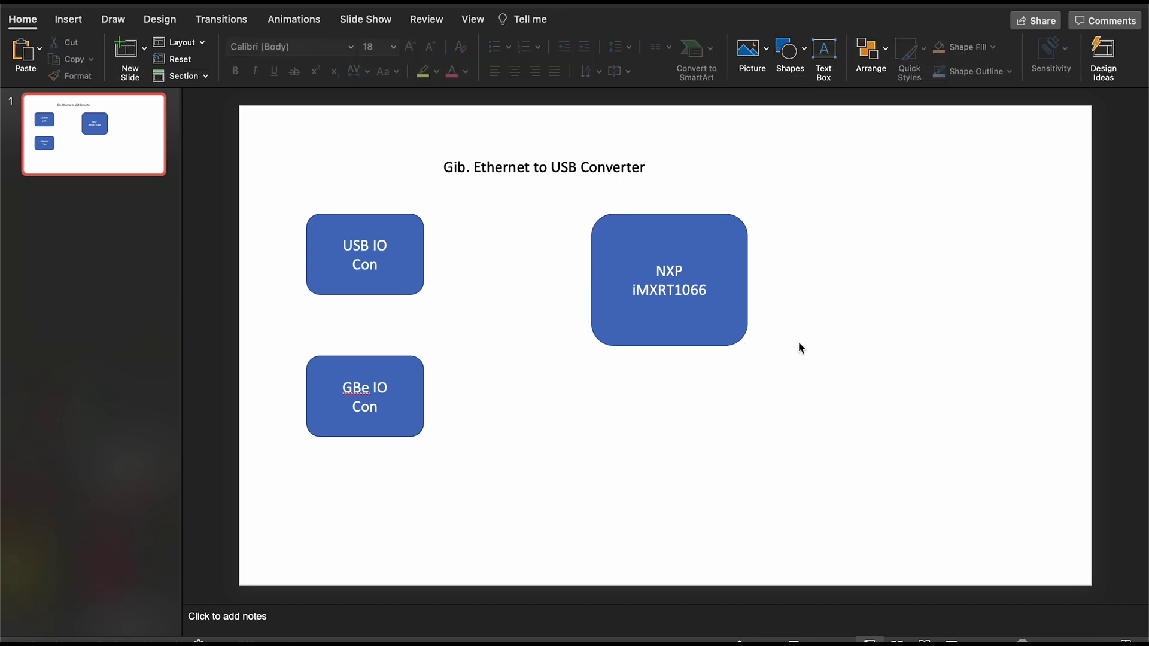
{"action": "left_click_drag", "start_coordinate": [710, 332], "coordinate": [703, 323]}
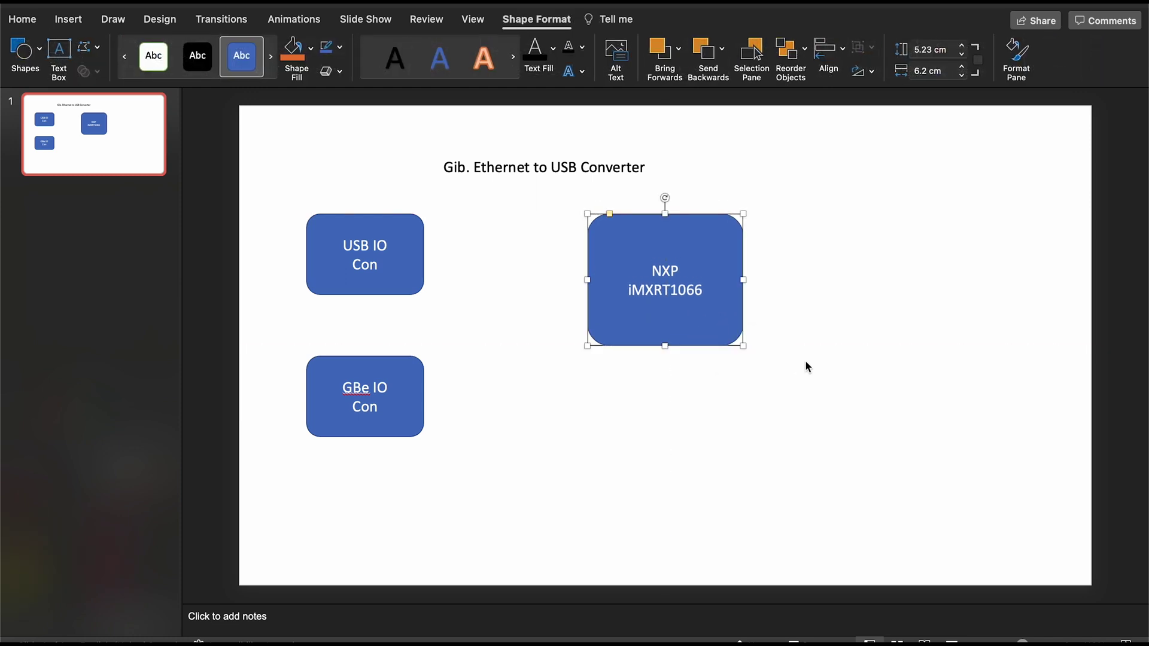
{"action": "left_click", "coordinate": [805, 361]}
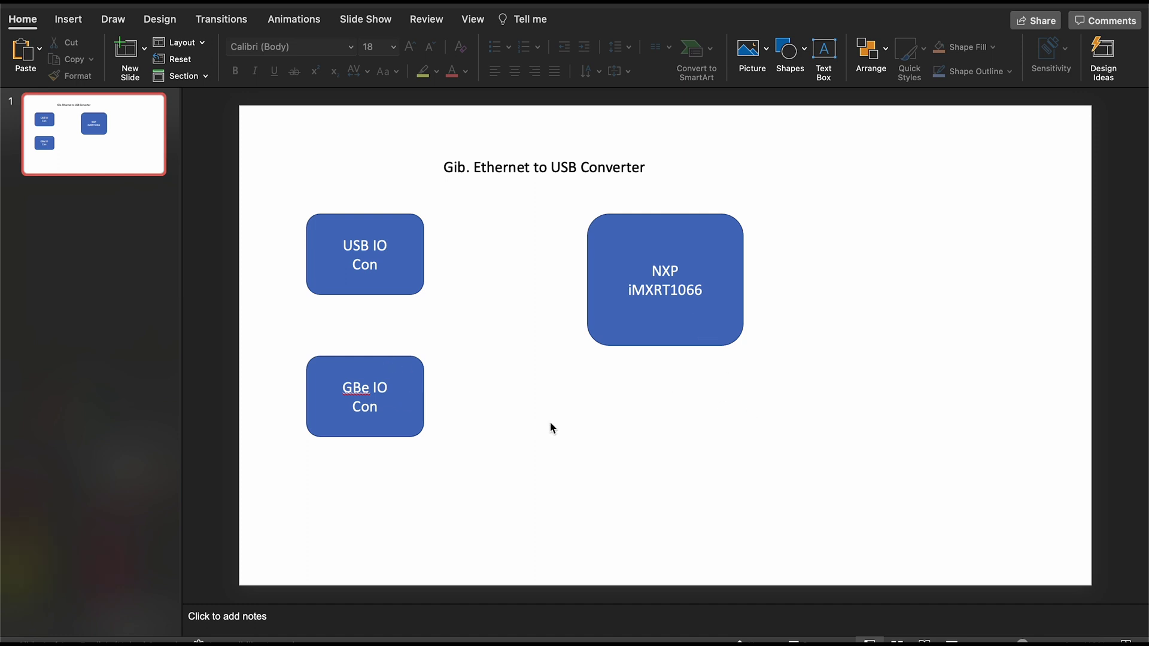
Step: Draw a rounded box below the NXP box labelled 'Broadcom' / 'BCM53134'
{"action": "left_click", "coordinate": [797, 53]}
{"action": "left_click", "coordinate": [939, 96]}
{"action": "left_click_drag", "start_coordinate": [588, 386], "coordinate": [743, 499]}
{"action": "left_click", "coordinate": [640, 429]}
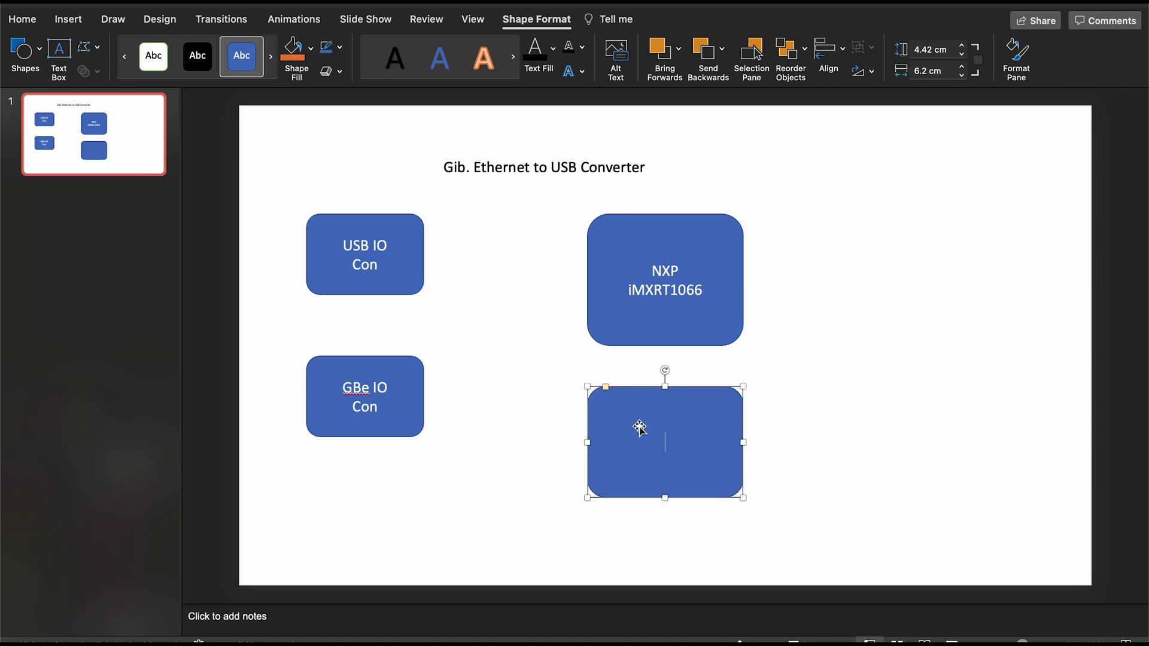
{"action": "type", "text": "Broadcom"}
{"action": "key", "text": "Return"}
{"action": "type", "text": "BCM"}
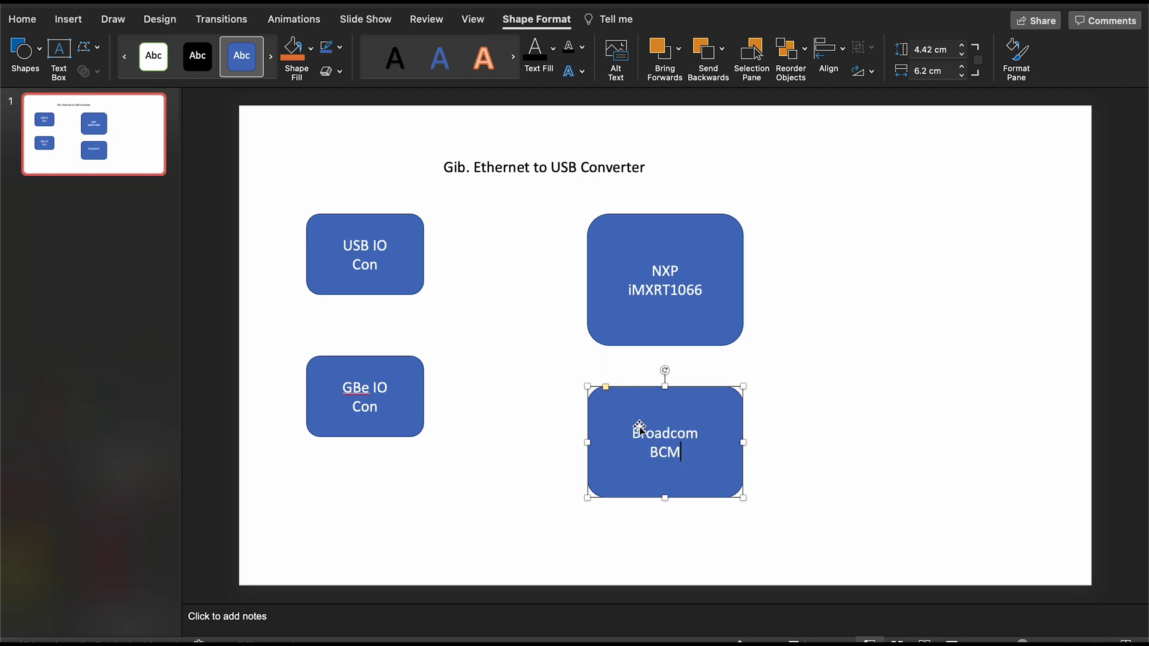
{"action": "type", "text": "53134"}
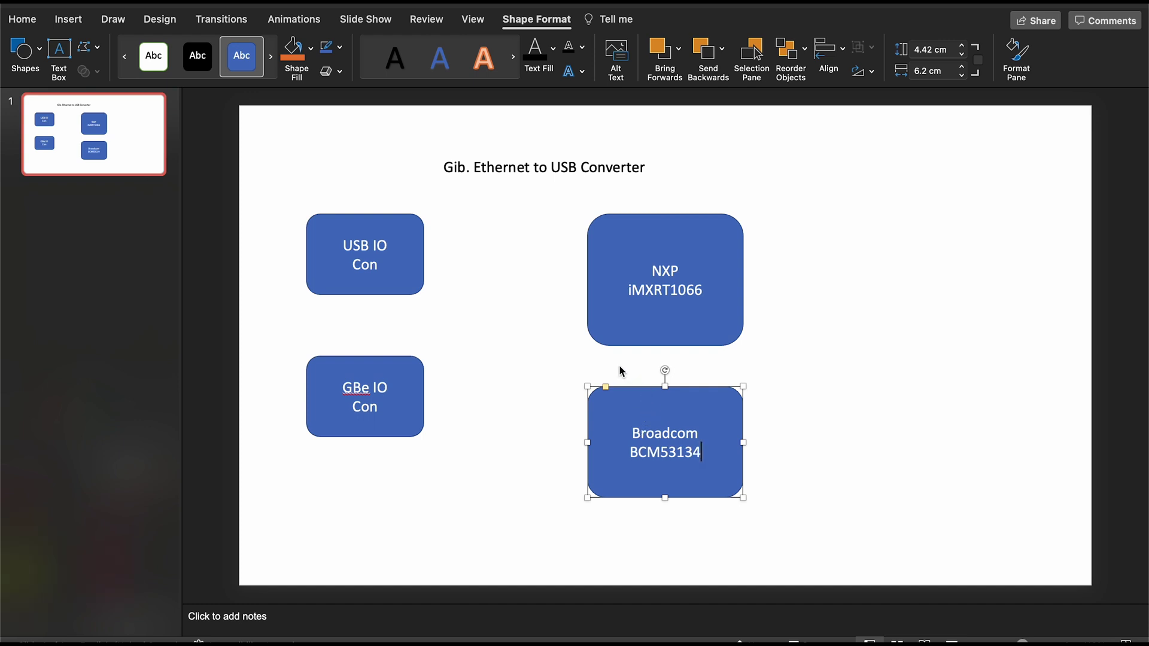
Step: Shorten the NXP box to about 4.4 cm and align it with Broadcom in one column
{"action": "left_click", "coordinate": [625, 339]}
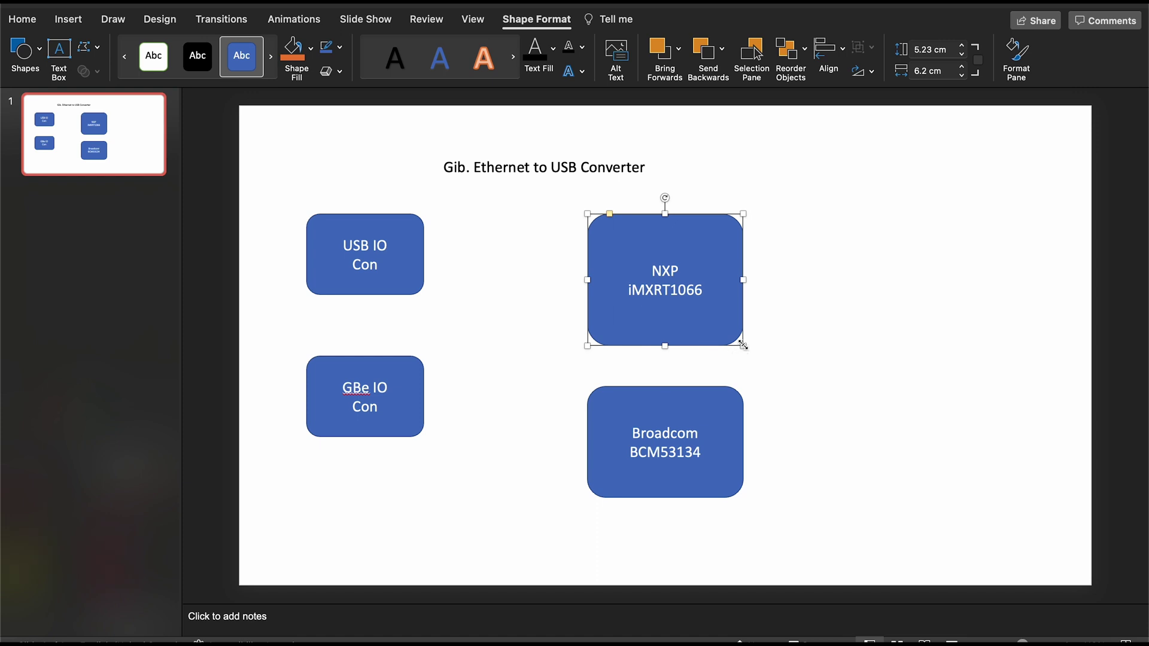
{"action": "left_click_drag", "start_coordinate": [744, 346], "coordinate": [745, 324]}
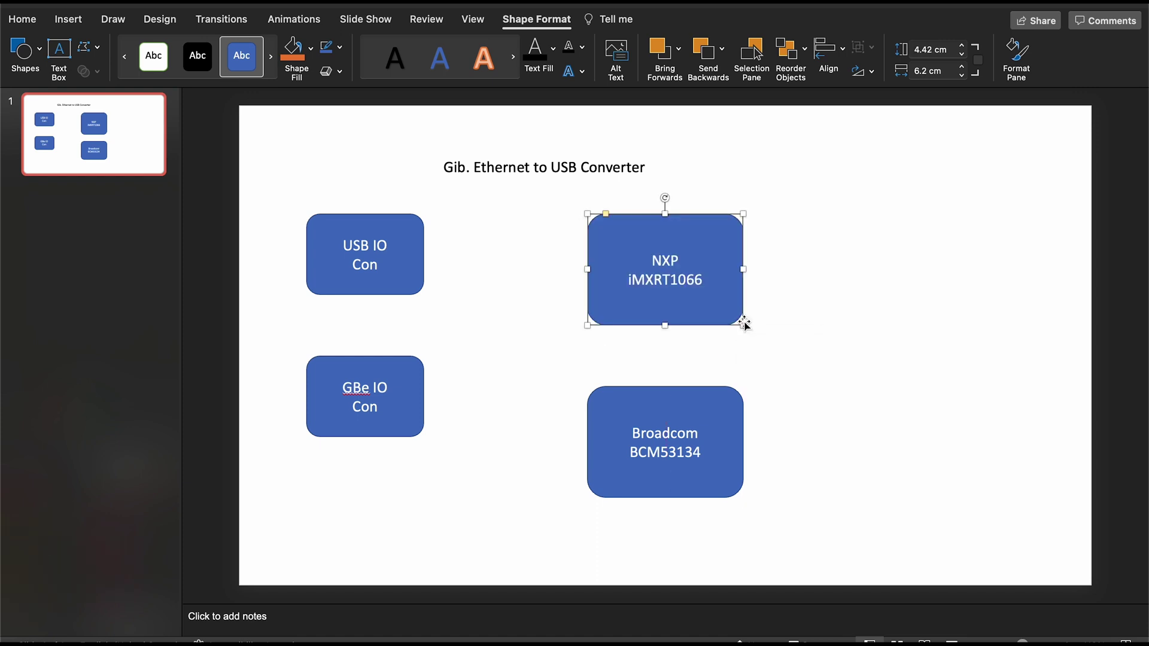
{"action": "left_click_drag", "start_coordinate": [624, 308], "coordinate": [612, 296]}
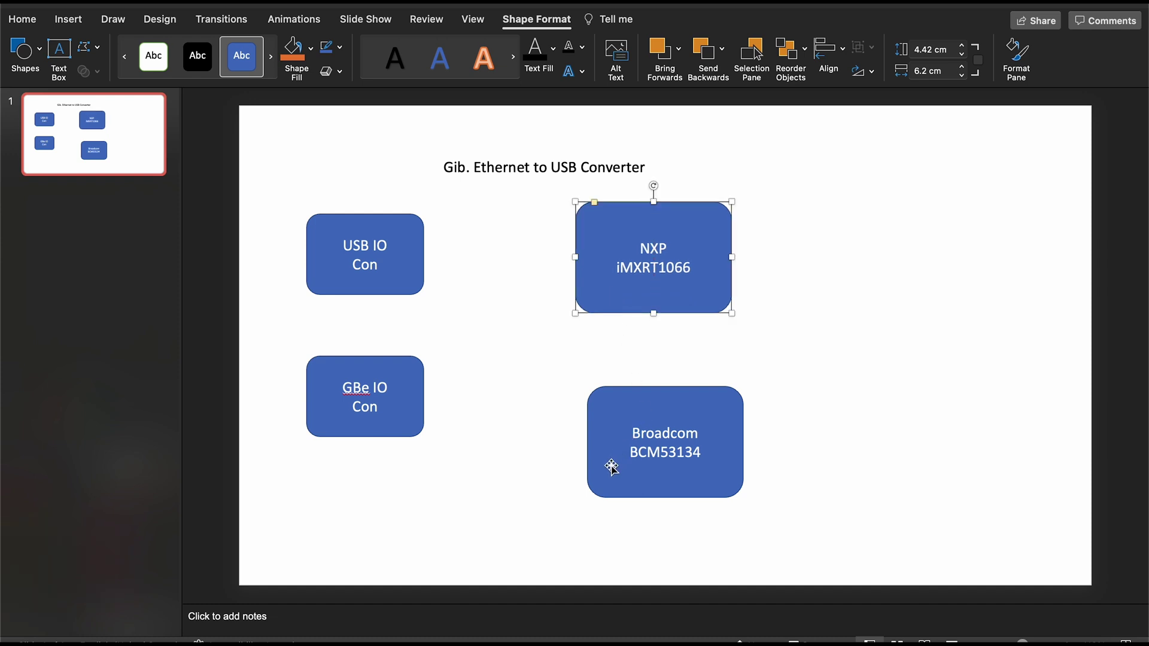
{"action": "left_click_drag", "start_coordinate": [611, 464], "coordinate": [564, 431]}
{"action": "left_click_drag", "start_coordinate": [605, 290], "coordinate": [574, 288]}
Step: Connect USB IO Con to the NXP box with an elbow arrow connector
{"action": "left_click", "coordinate": [808, 333]}
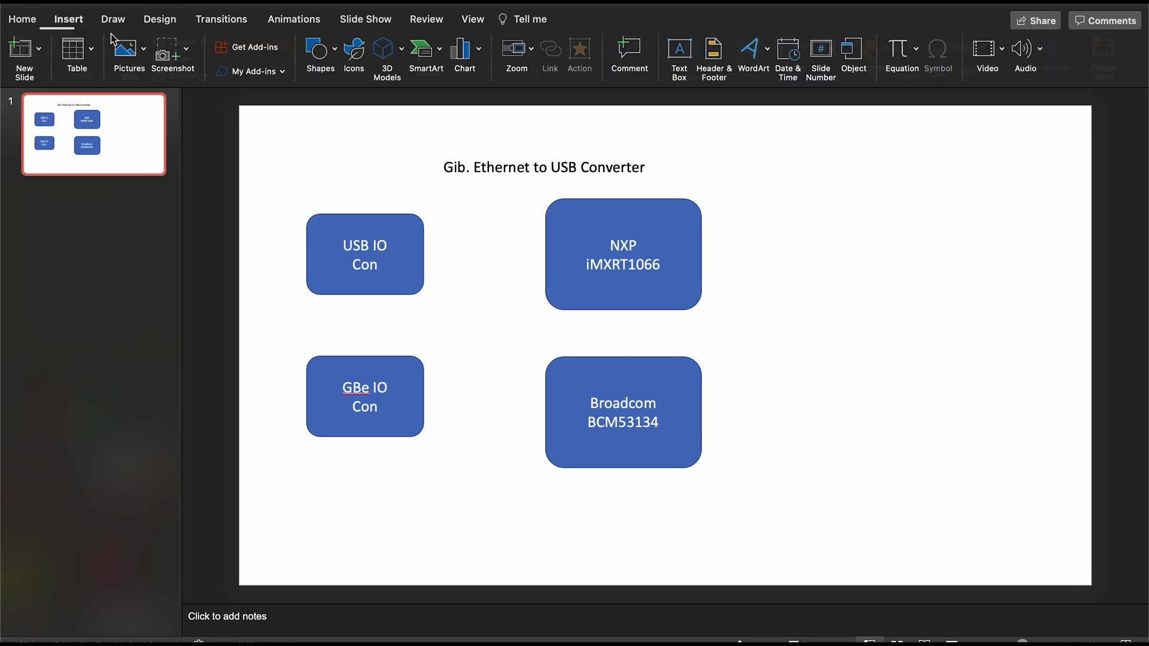
{"action": "left_click", "coordinate": [333, 71]}
{"action": "left_click", "coordinate": [383, 111]}
{"action": "left_click_drag", "start_coordinate": [424, 255], "coordinate": [546, 276]}
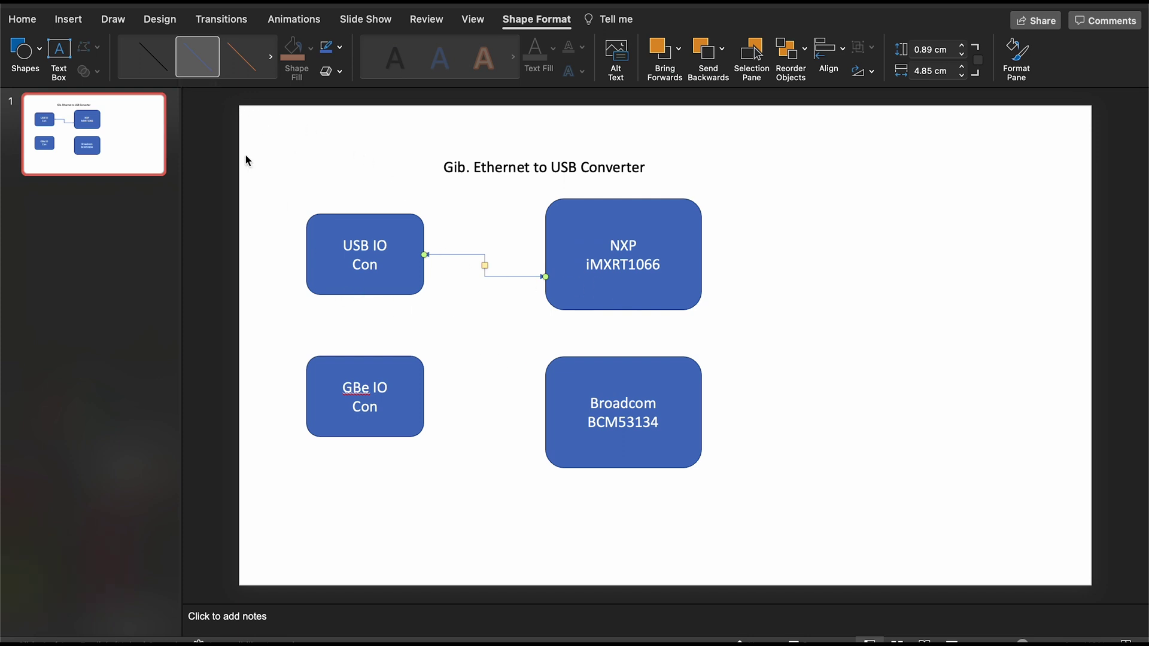
{"action": "left_click", "coordinate": [70, 18]}
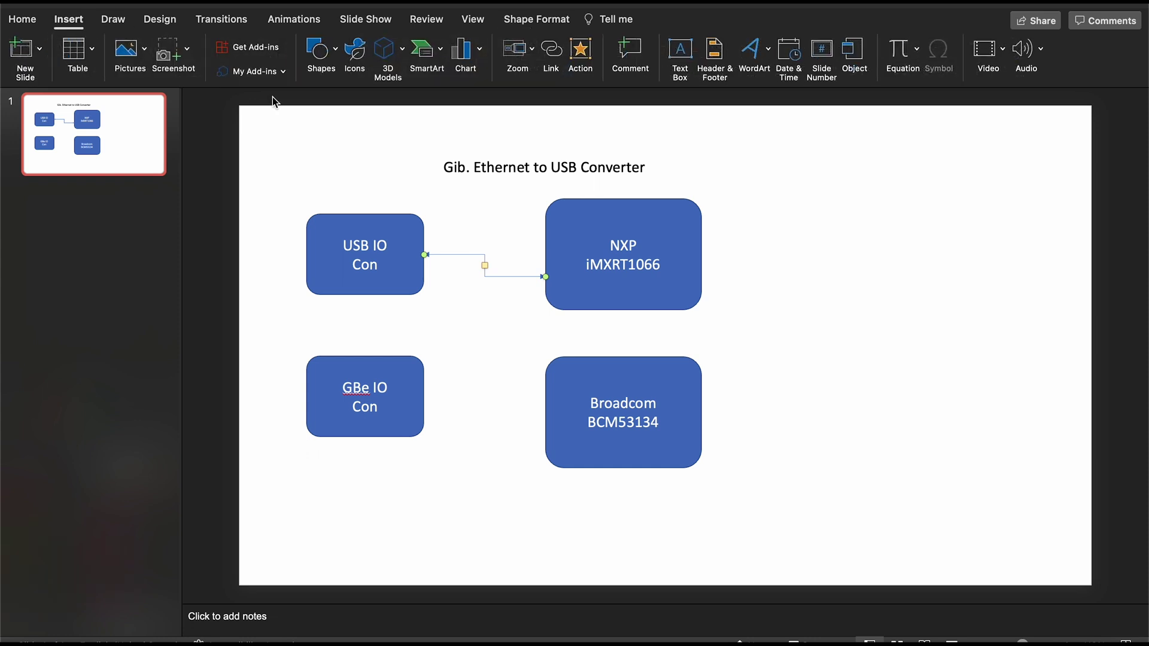
Step: Connect GBe IO Con to the Broadcom box with an elbow double-arrow connector
{"action": "left_click", "coordinate": [334, 72]}
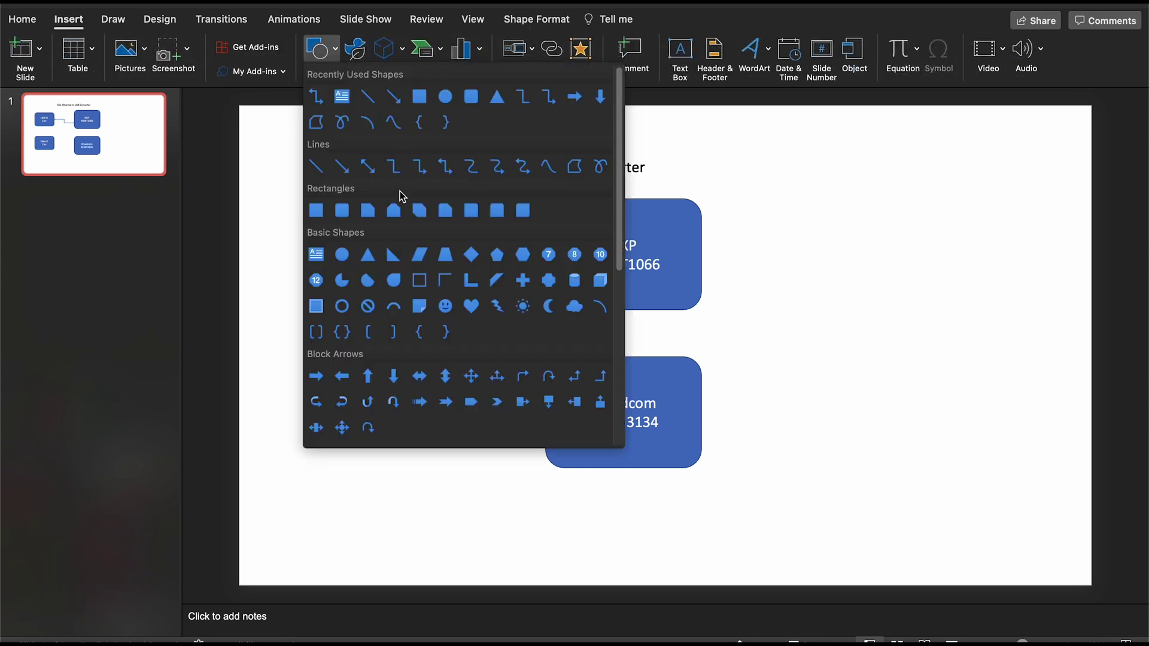
{"action": "left_click", "coordinate": [443, 177]}
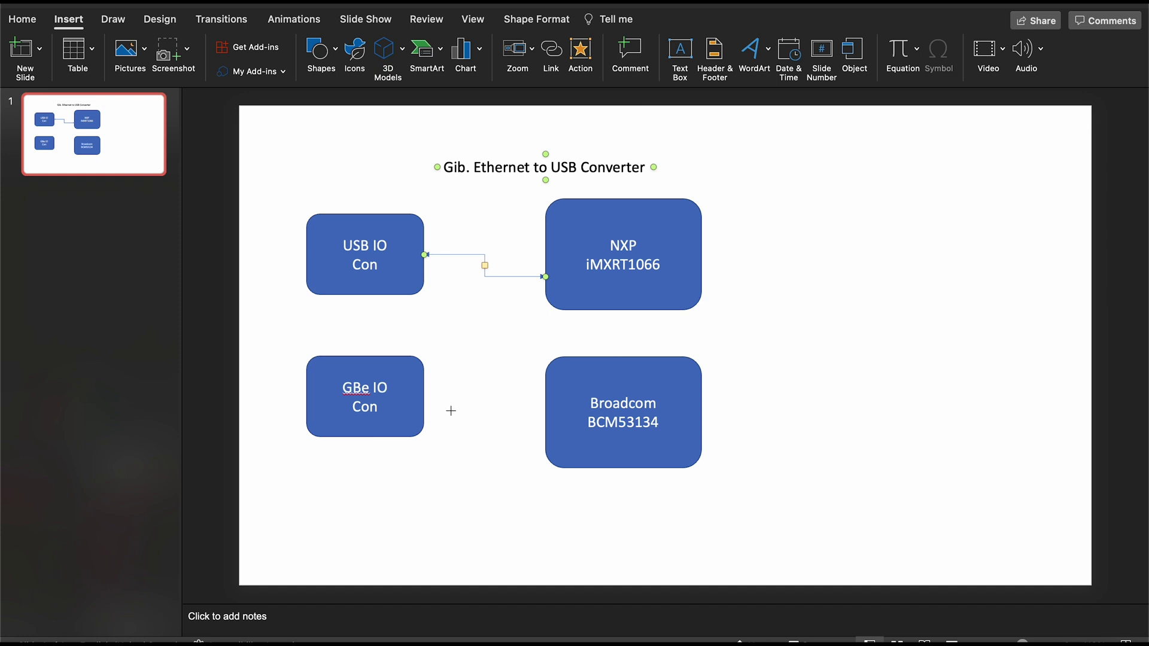
{"action": "left_click_drag", "start_coordinate": [427, 402], "coordinate": [545, 428]}
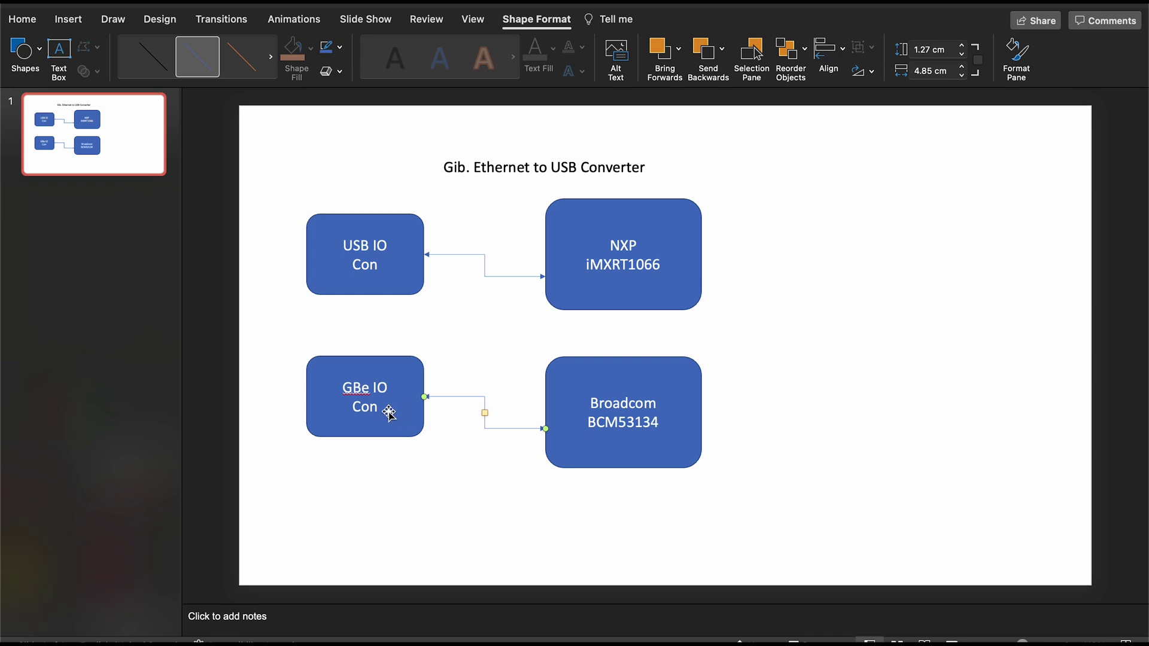
Step: Add a third line 'MagJack' to the GBe IO Con box's label
{"action": "left_click", "coordinate": [384, 412]}
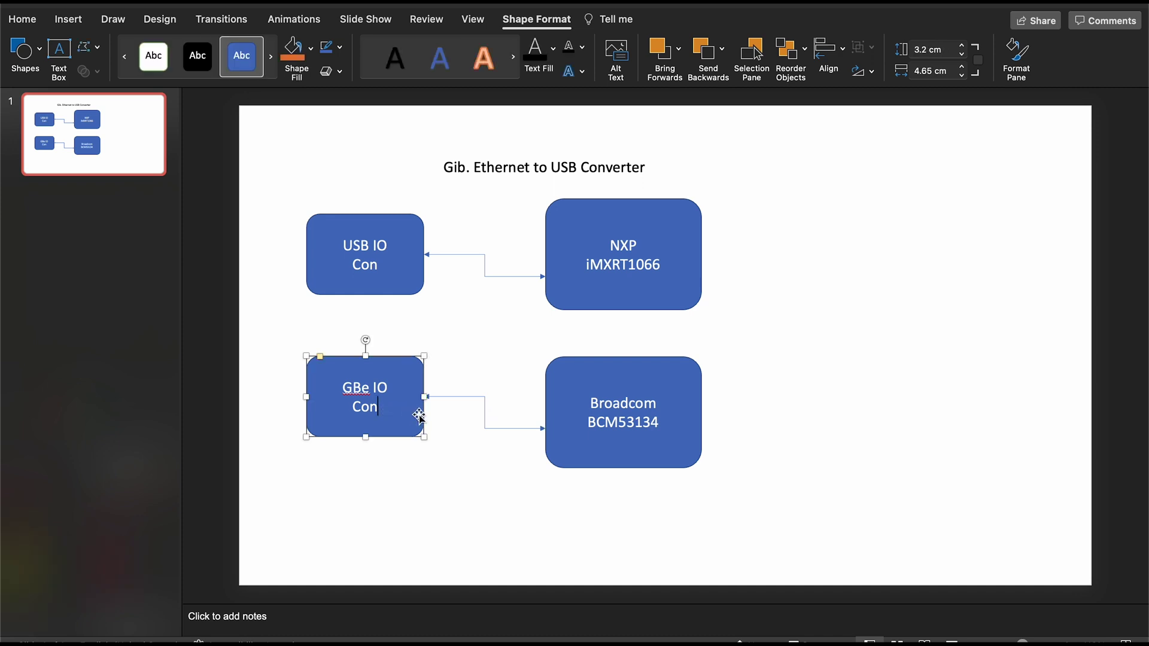
{"action": "key", "text": "Return"}
{"action": "type", "text": "MagJack"}
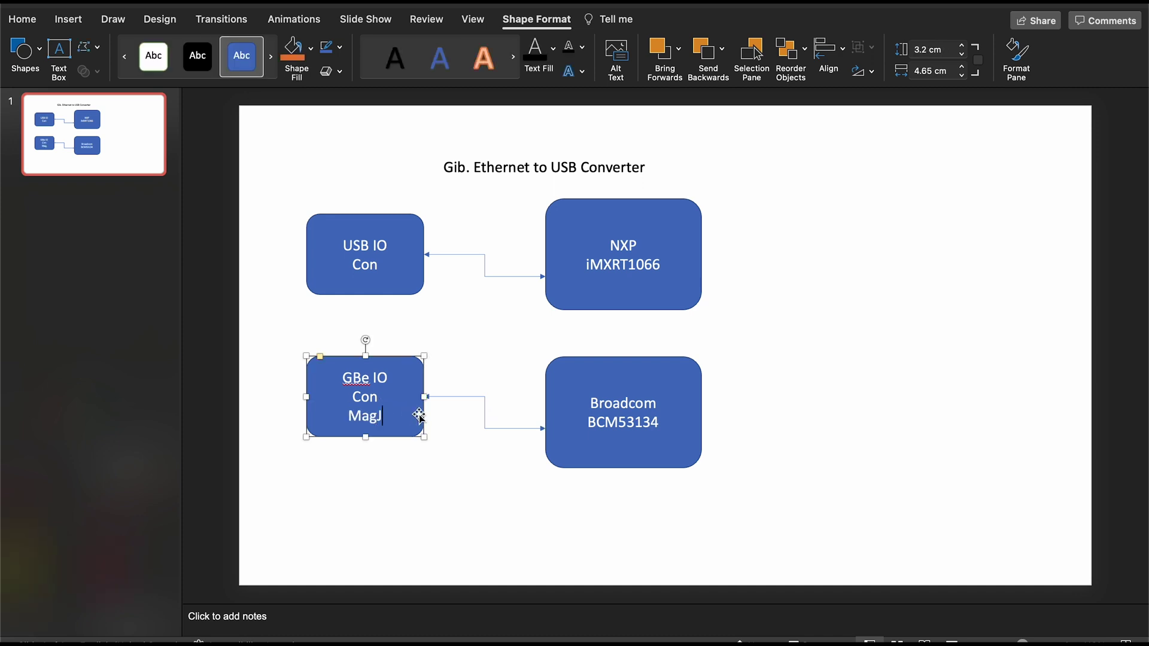
{"action": "left_click", "coordinate": [447, 442]}
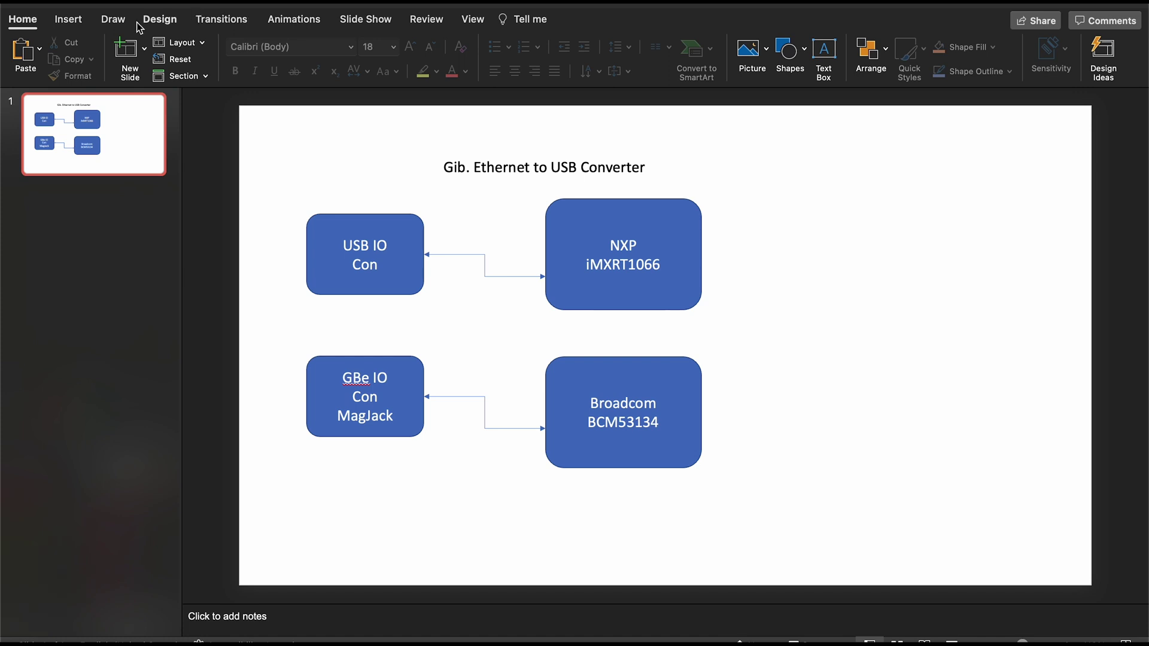
{"action": "left_click", "coordinate": [112, 22]}
{"action": "left_click", "coordinate": [76, 23]}
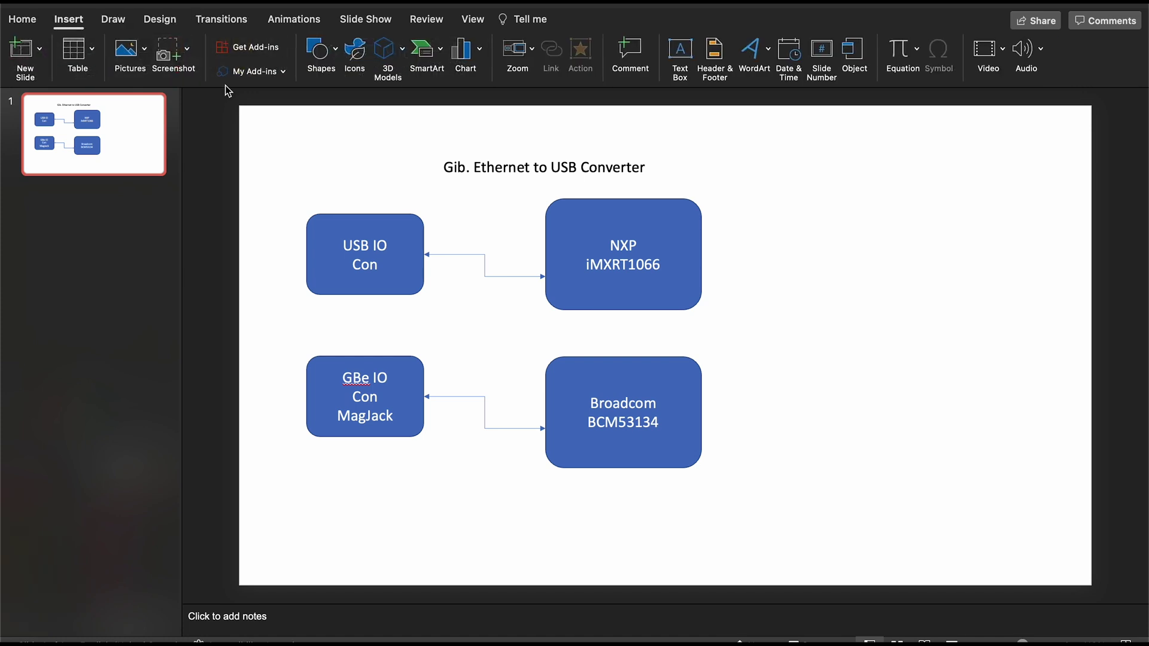
Step: Join NXP's bottom to Broadcom's top with a vertical elbow double-arrow connector
{"action": "left_click", "coordinate": [331, 58]}
{"action": "left_click", "coordinate": [445, 168]}
{"action": "left_click_drag", "start_coordinate": [625, 310], "coordinate": [624, 357]}
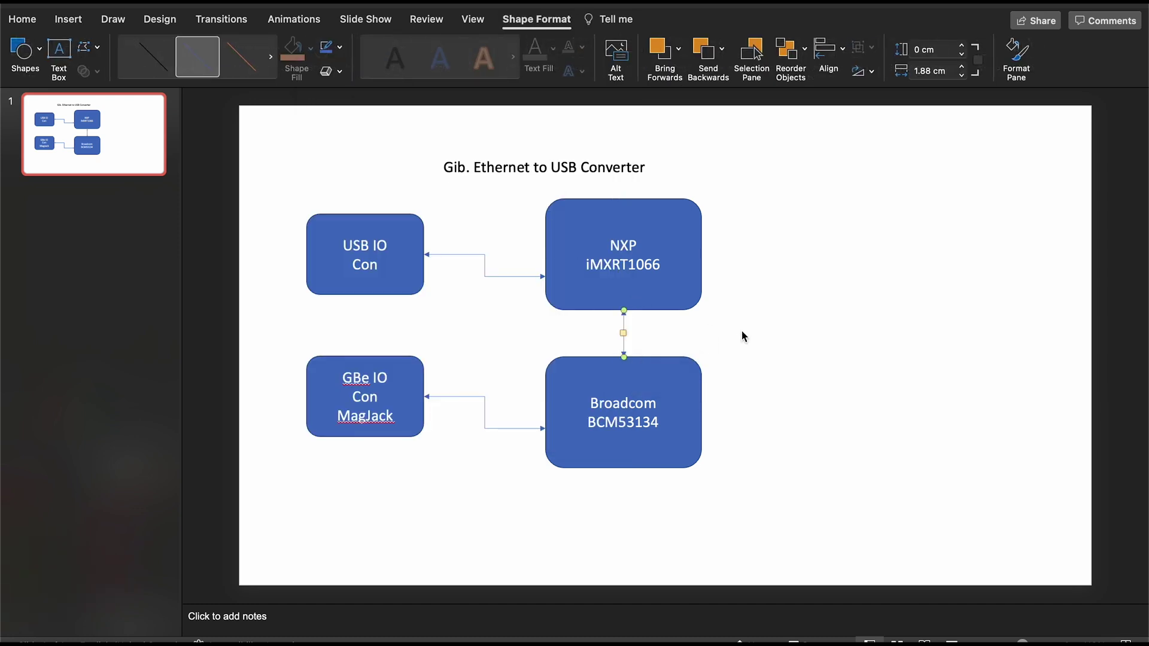
{"action": "left_click", "coordinate": [720, 339]}
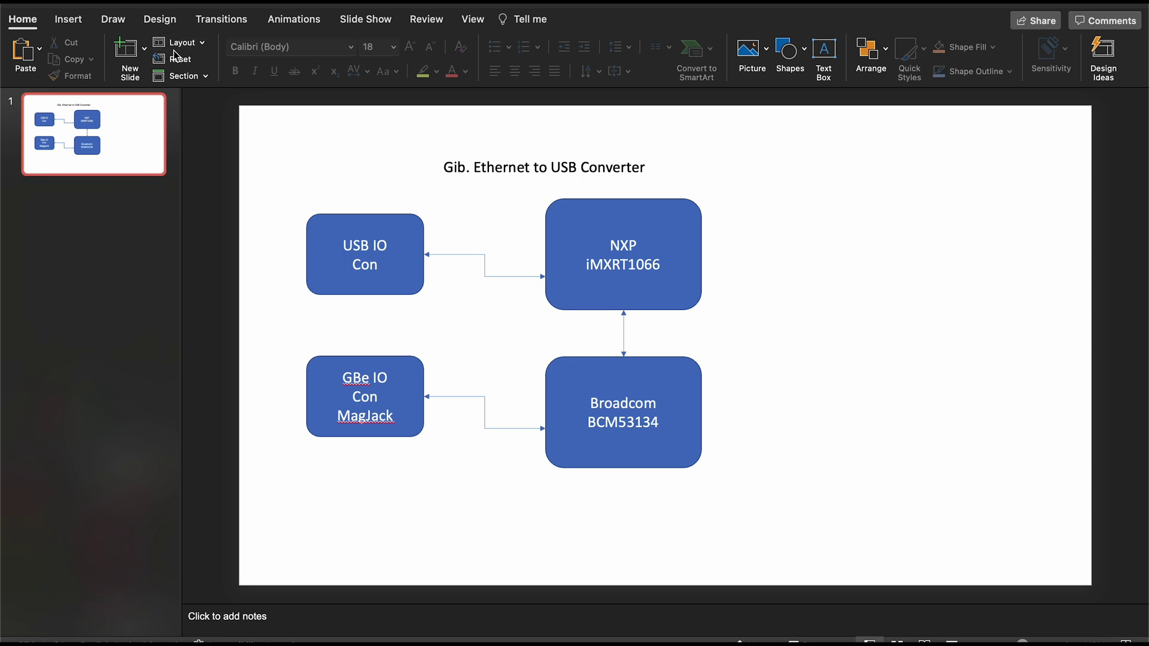
{"action": "left_click", "coordinate": [73, 18]}
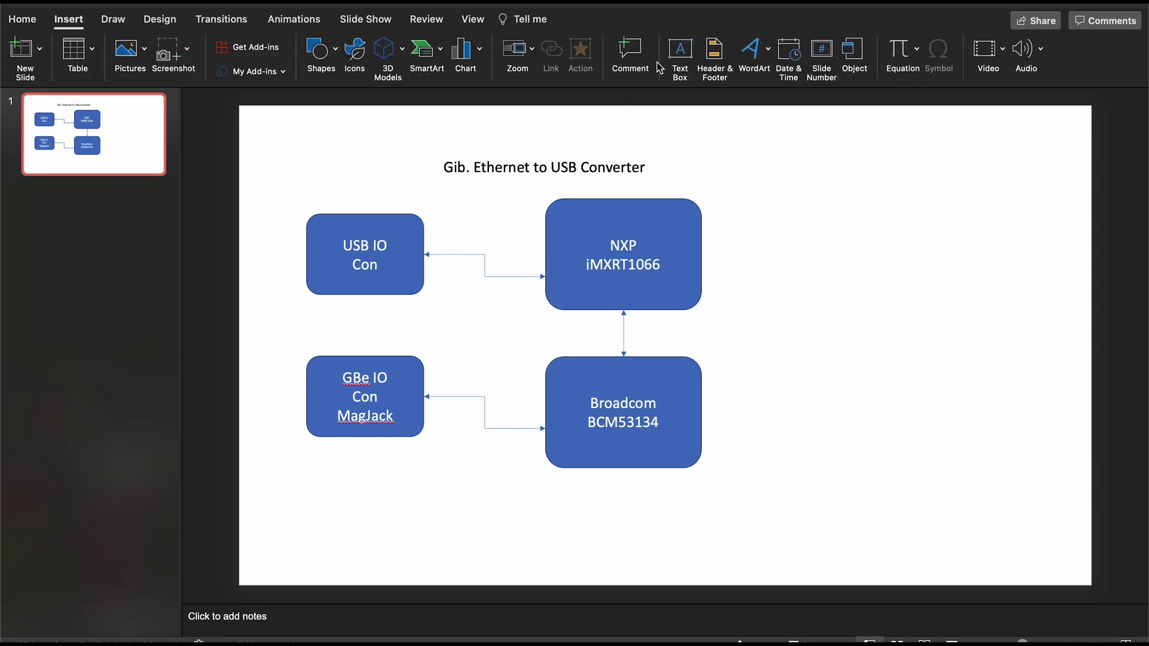
{"action": "left_click", "coordinate": [680, 53]}
Step: Add text labels: vertical 'RGMII' between NXP and Broadcom, 'USB' and 'GBe' above the left arrows
{"action": "left_click", "coordinate": [606, 335]}
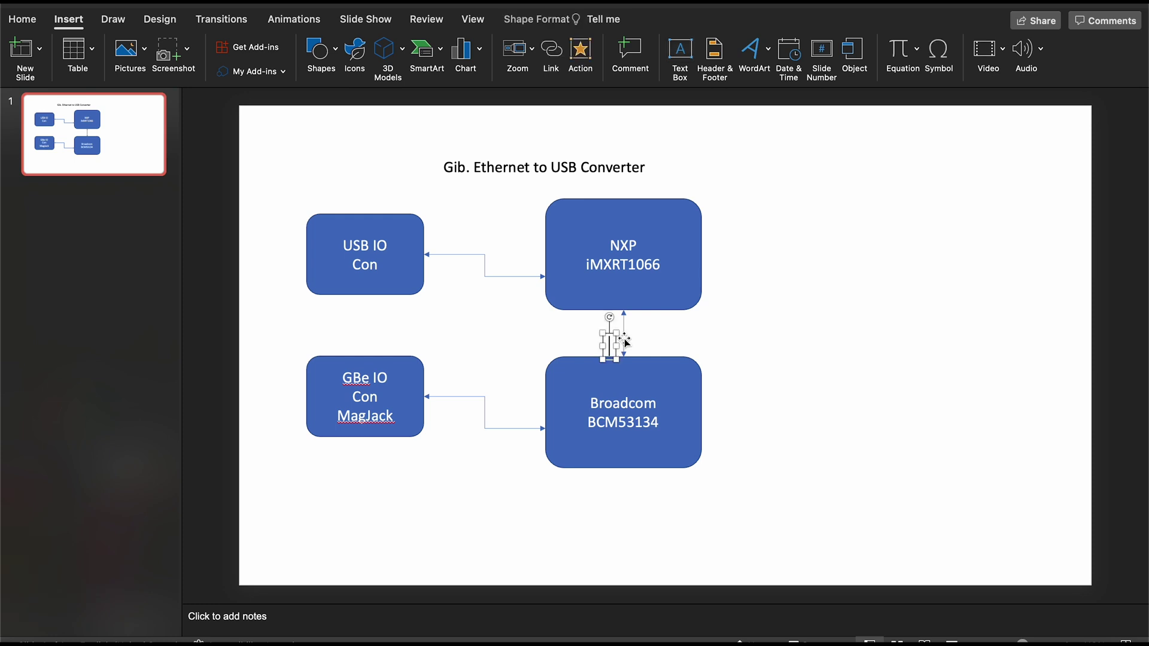
{"action": "type", "text": "RGMII"}
{"action": "left_click_drag", "start_coordinate": [631, 317], "coordinate": [600, 346]}
{"action": "left_click", "coordinate": [680, 52]}
{"action": "left_click", "coordinate": [444, 239]}
{"action": "type", "text": "USB"}
{"action": "left_click", "coordinate": [680, 53]}
{"action": "left_click", "coordinate": [446, 381]}
{"action": "type", "text": "GBe"}
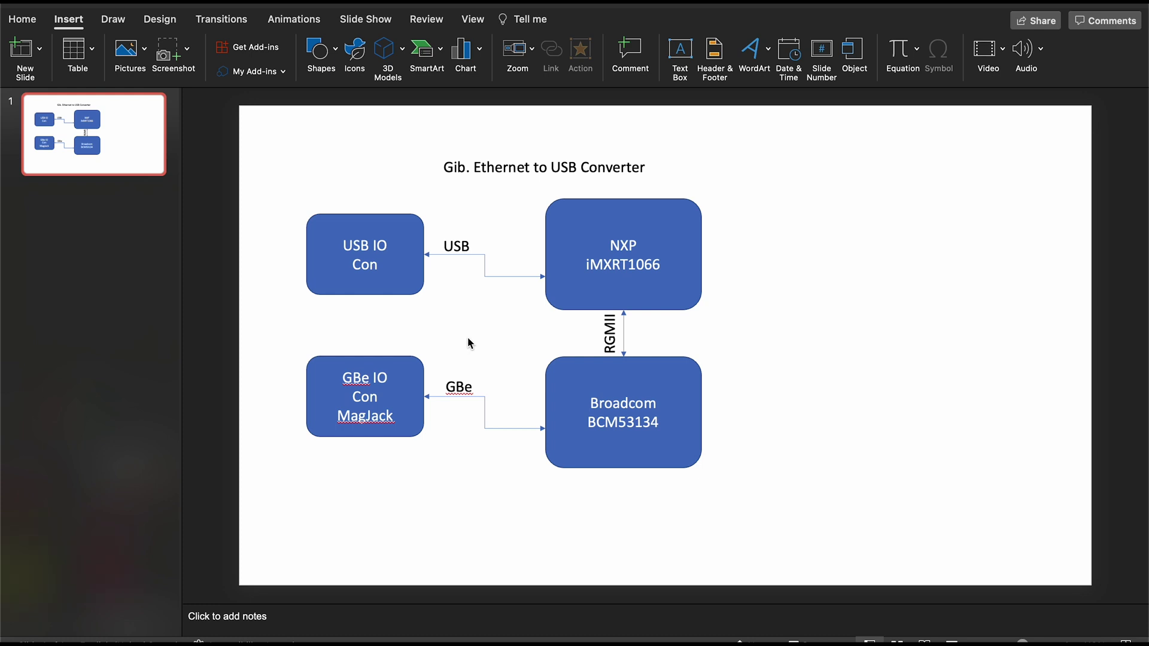
{"action": "left_click", "coordinate": [449, 388]}
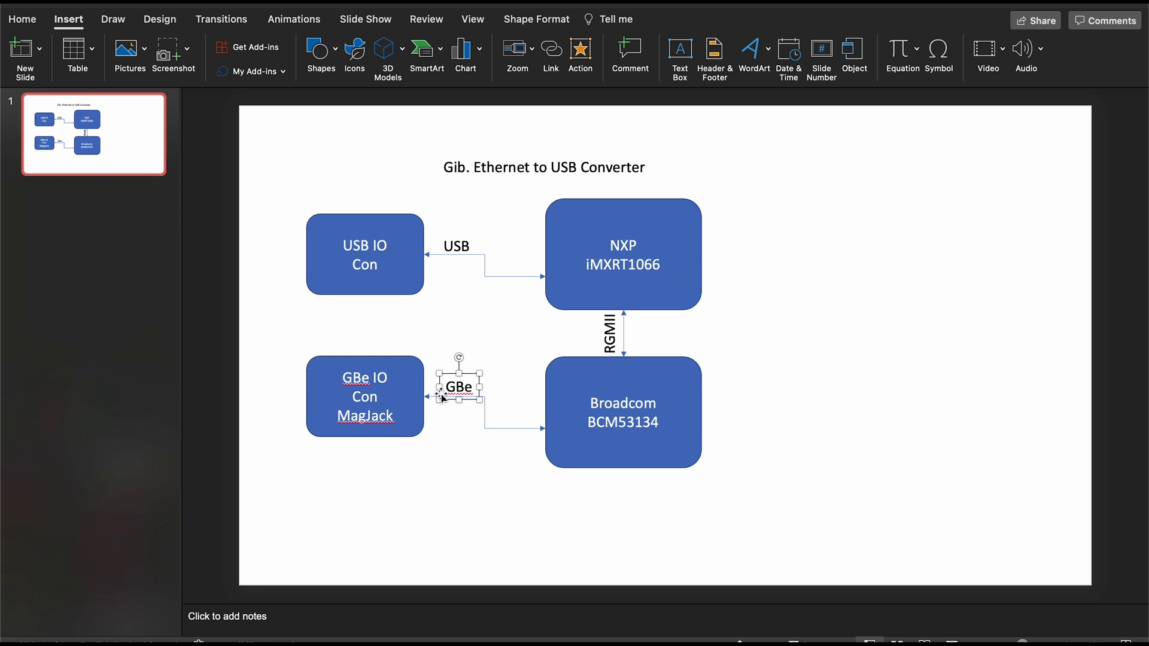
Step: Move the GBe label slightly left and shift the GBe connector's bend a little left
{"action": "left_click_drag", "start_coordinate": [441, 395], "coordinate": [434, 397]}
{"action": "left_click", "coordinate": [446, 444]}
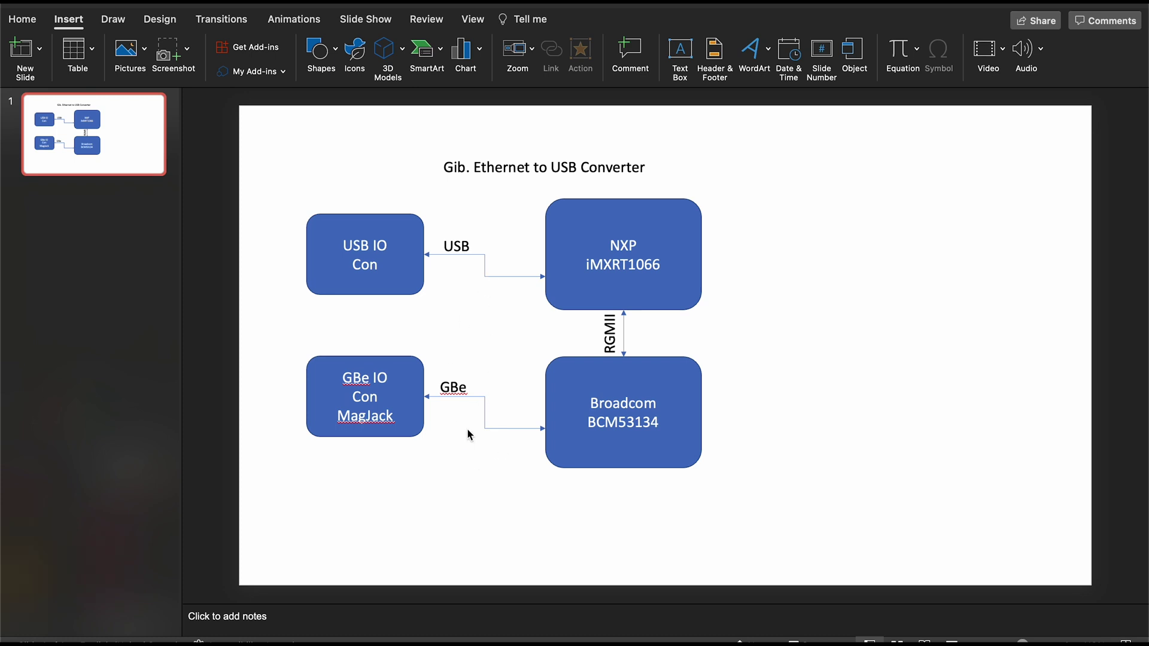
{"action": "left_click", "coordinate": [485, 419]}
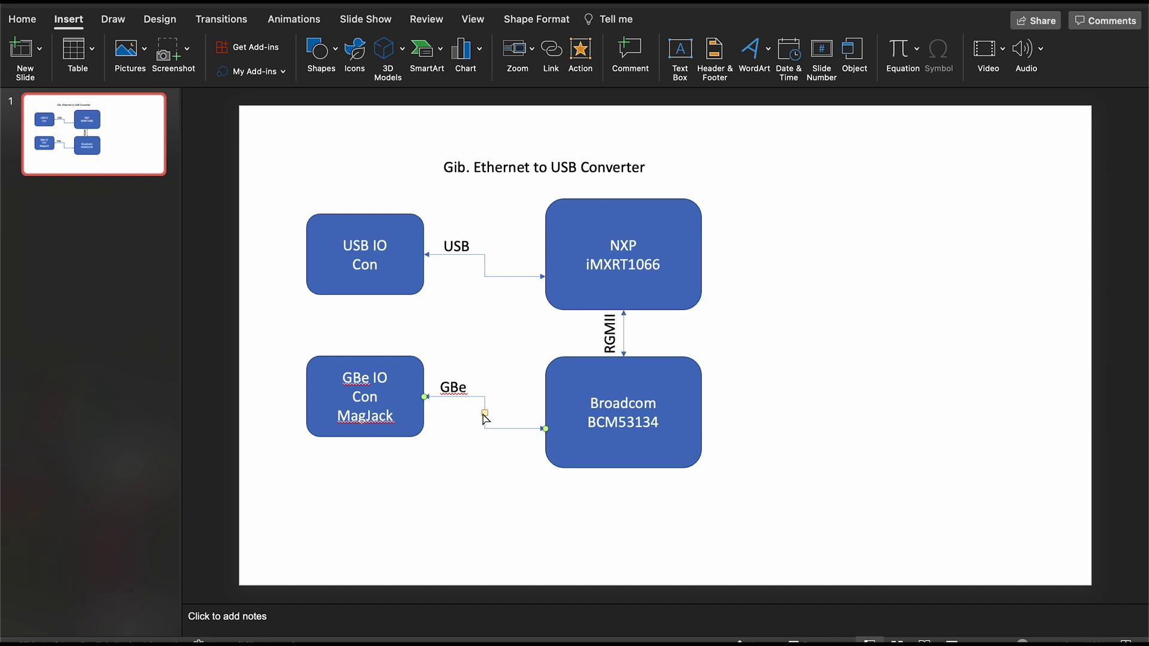
{"action": "left_click_drag", "start_coordinate": [485, 414], "coordinate": [480, 415]}
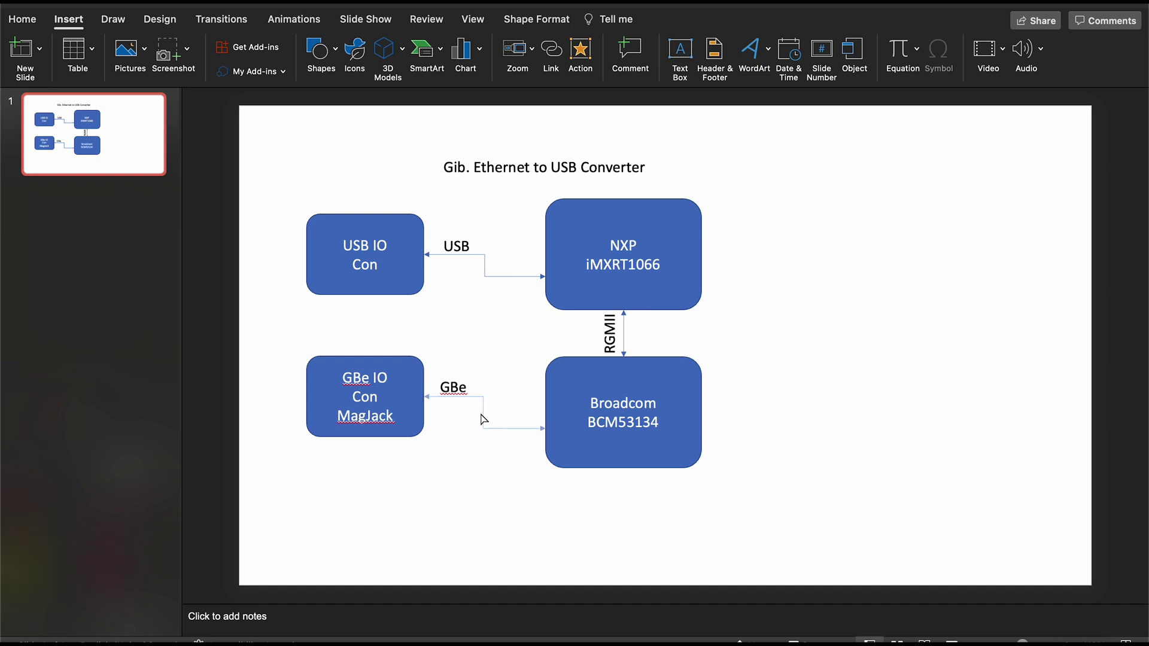
{"action": "left_click", "coordinate": [446, 458]}
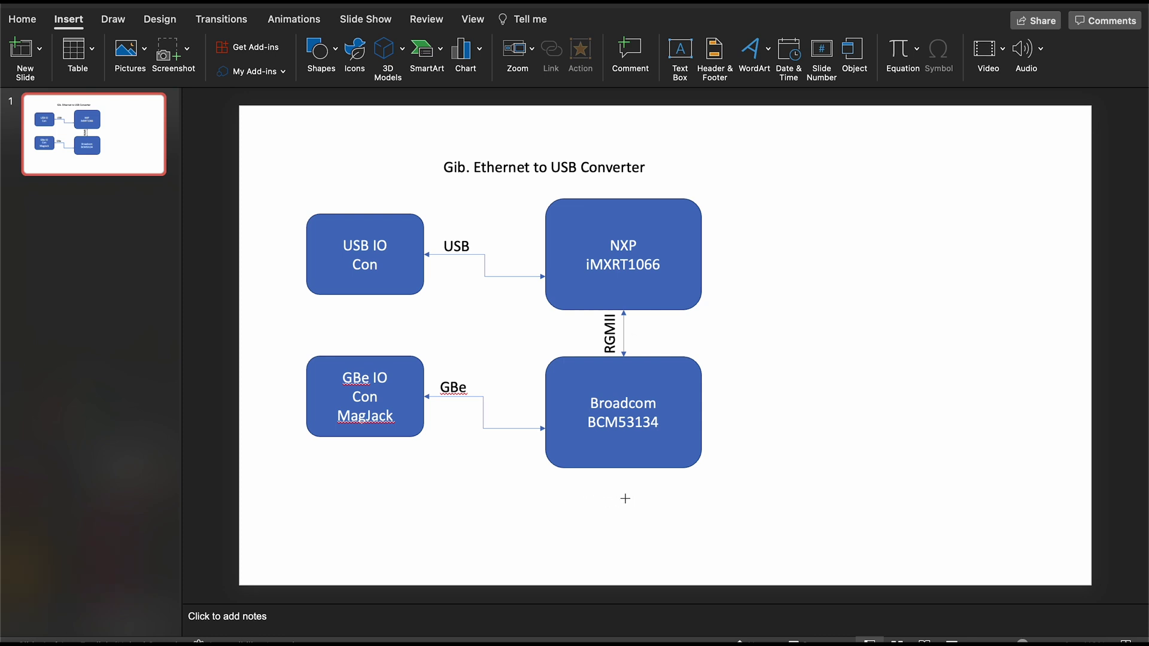
Step: Draw a 50MHz box below Broadcom and connect it up to Broadcom with an elbow arrow
{"action": "left_click_drag", "start_coordinate": [623, 497], "coordinate": [700, 562]}
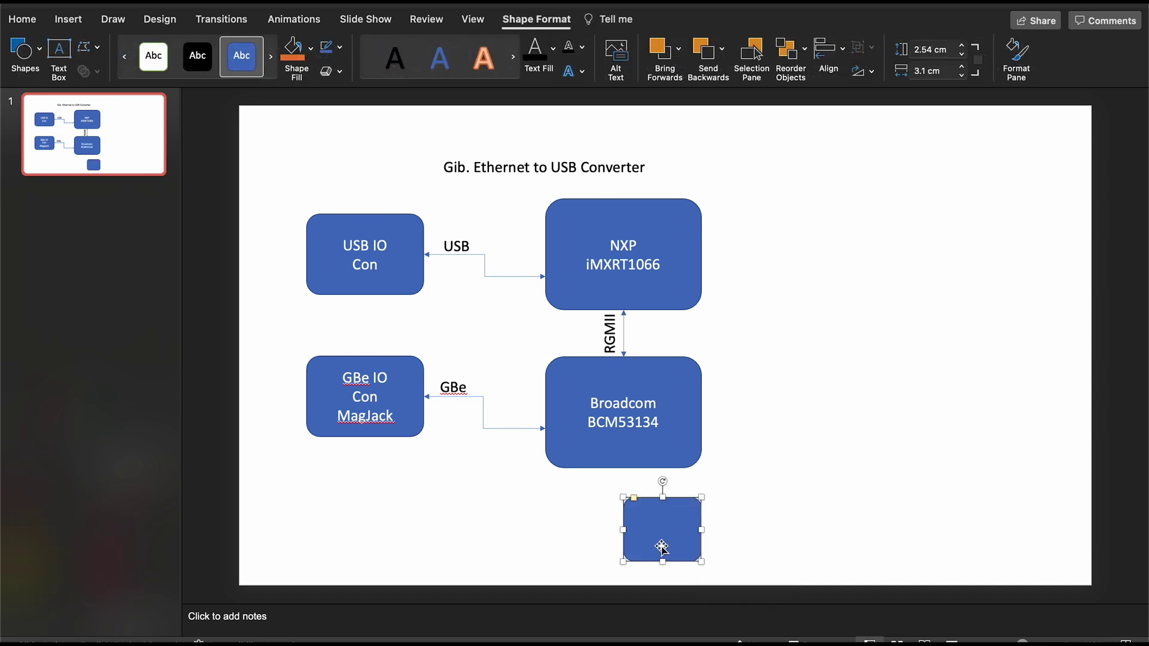
{"action": "type", "text": "50MHz"}
{"action": "left_click", "coordinate": [853, 519]}
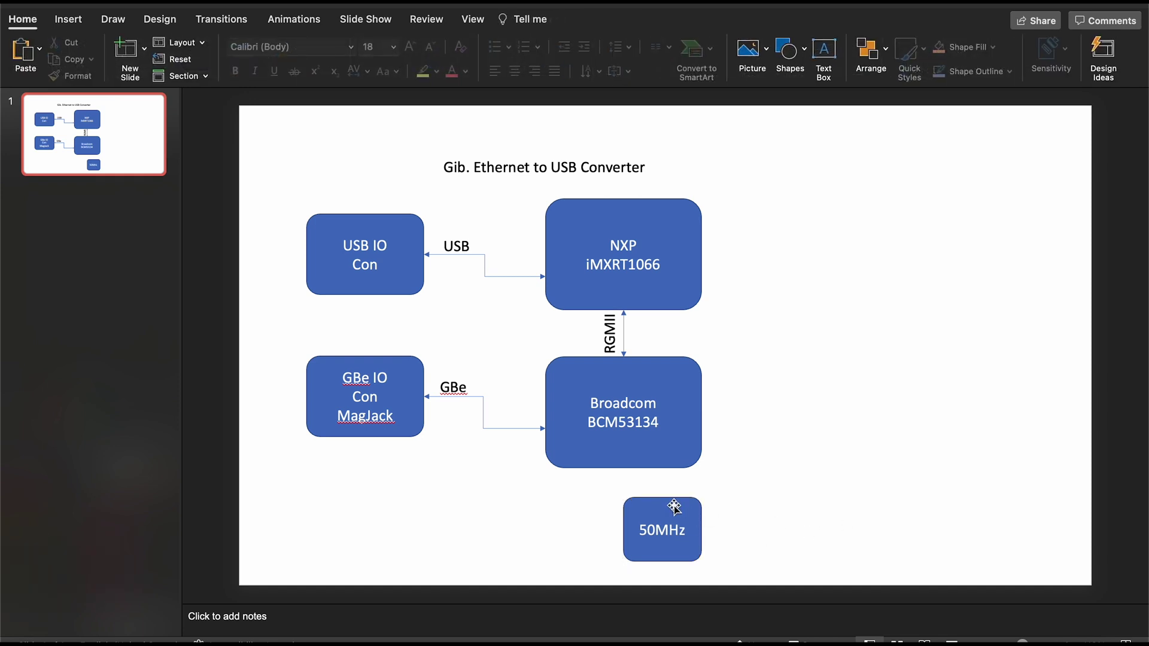
{"action": "left_click", "coordinate": [70, 24]}
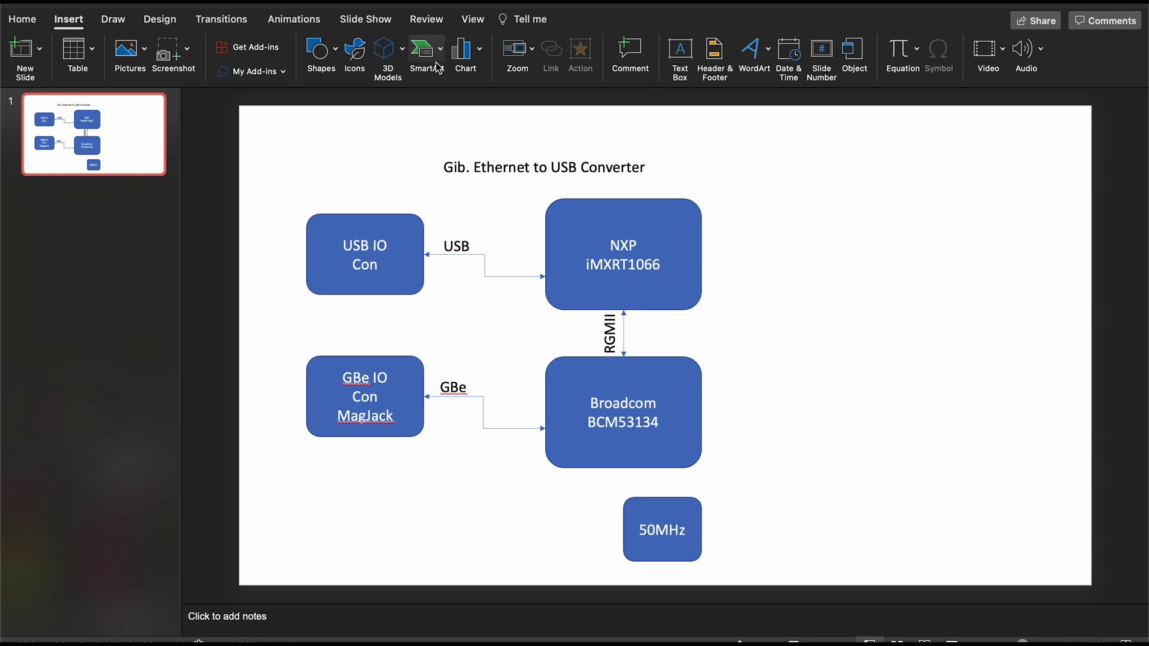
{"action": "left_click", "coordinate": [321, 67]}
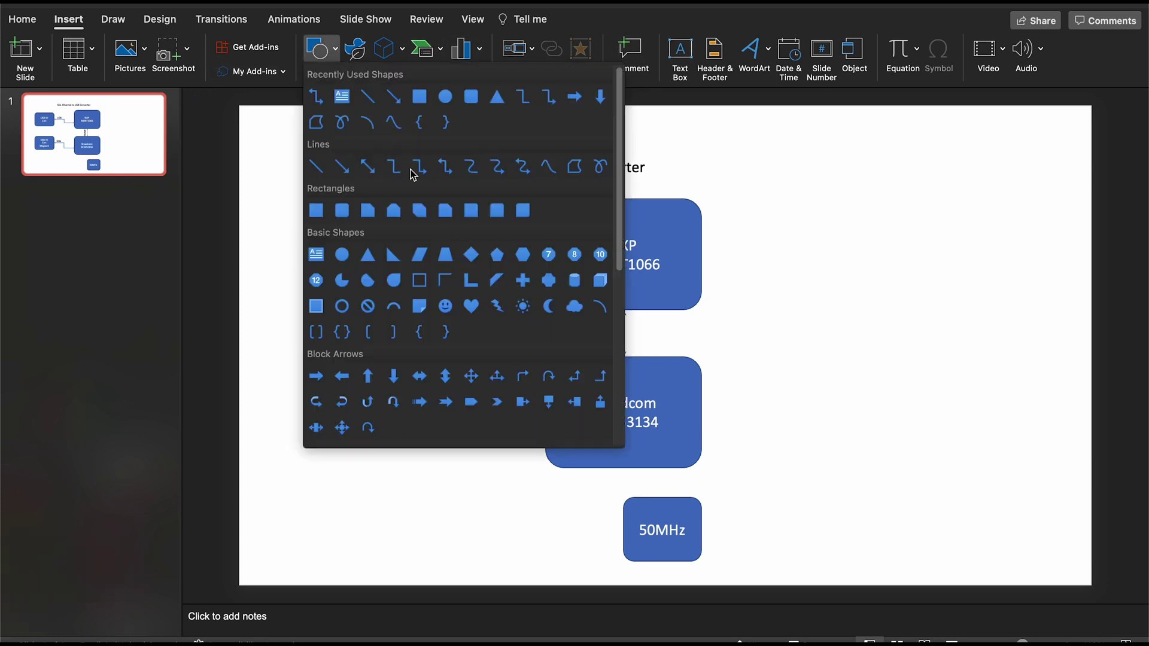
{"action": "left_click", "coordinate": [429, 174]}
{"action": "left_click_drag", "start_coordinate": [662, 497], "coordinate": [654, 468]}
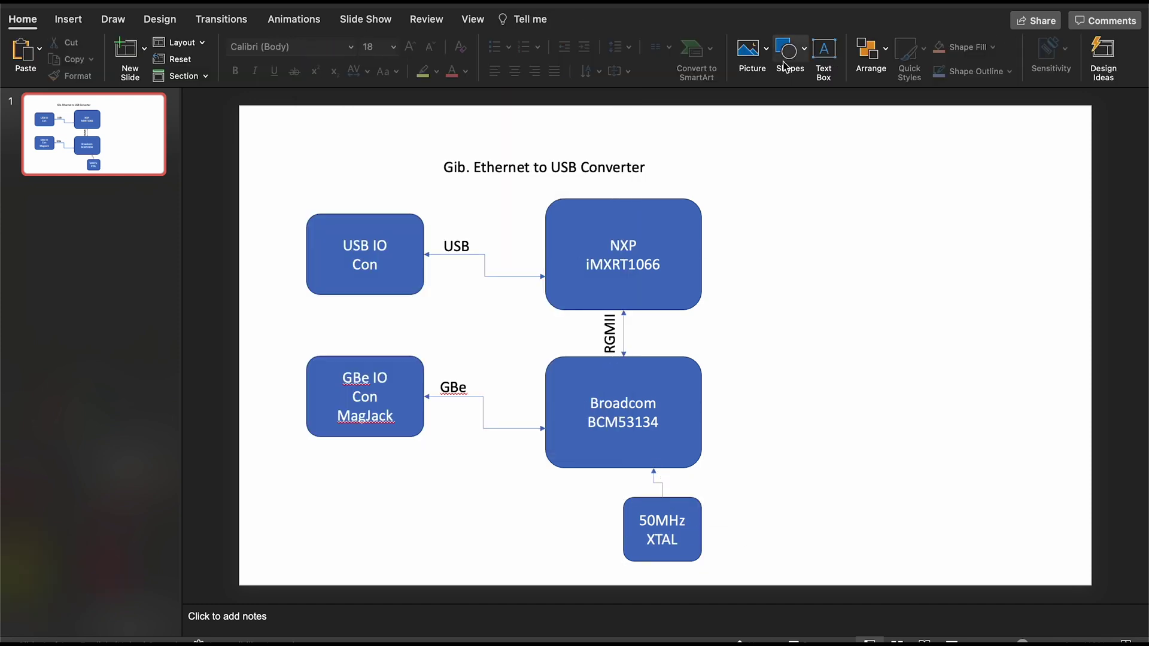
Step: Draw a '24MHz' / 'XTAL' box near the slide's top right and enlarge it
{"action": "left_click_drag", "start_coordinate": [743, 154], "coordinate": [804, 206]}
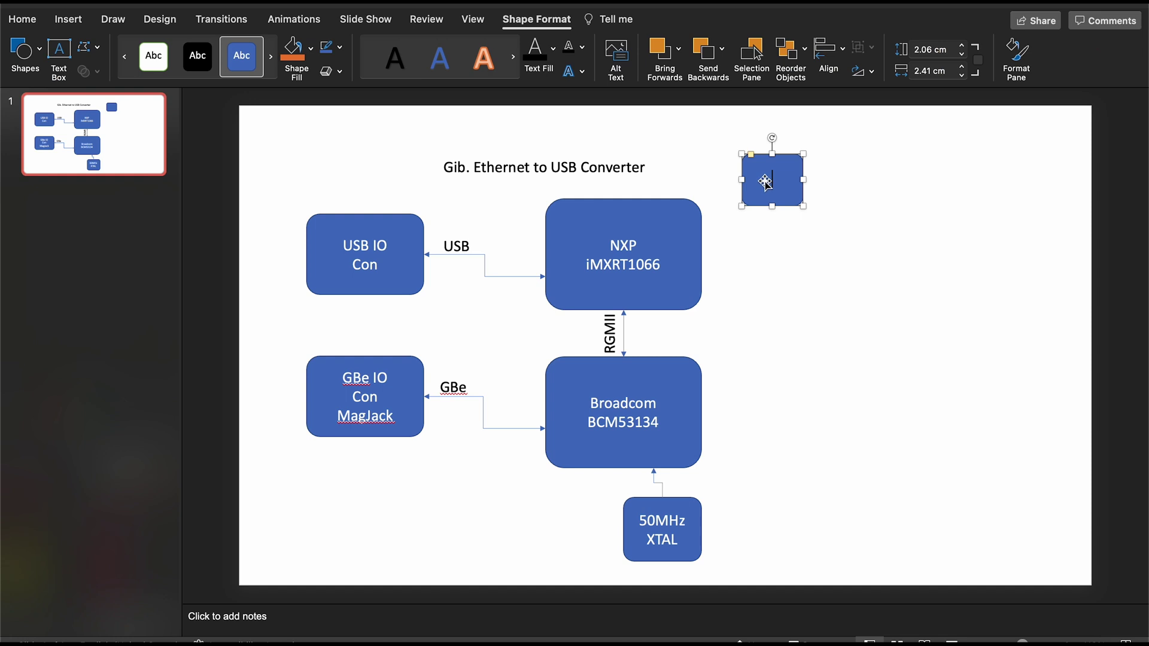
{"action": "type", "text": "24MHz"}
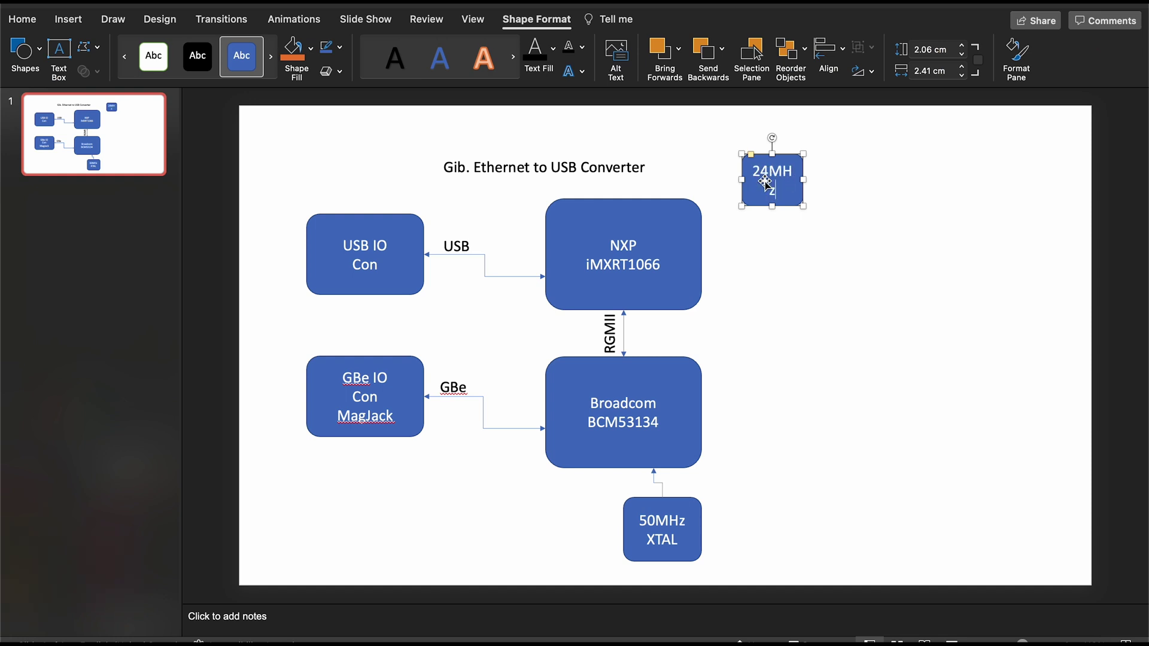
{"action": "key", "text": "Return"}
{"action": "type", "text": "XTAL"}
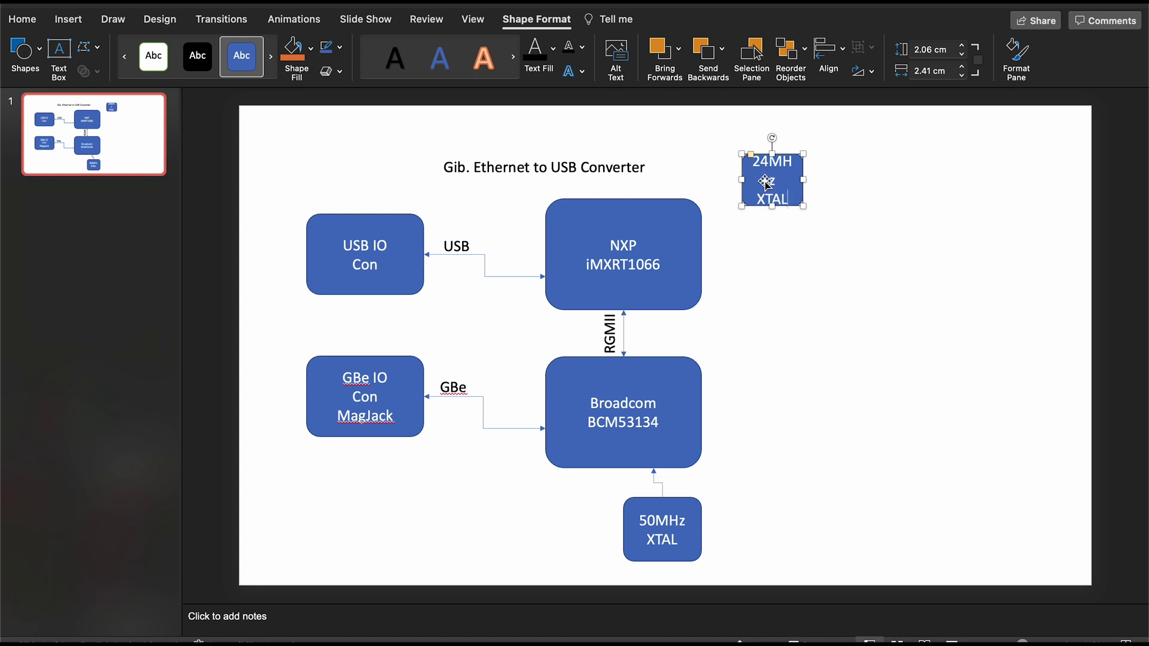
{"action": "left_click_drag", "start_coordinate": [803, 206], "coordinate": [825, 220]}
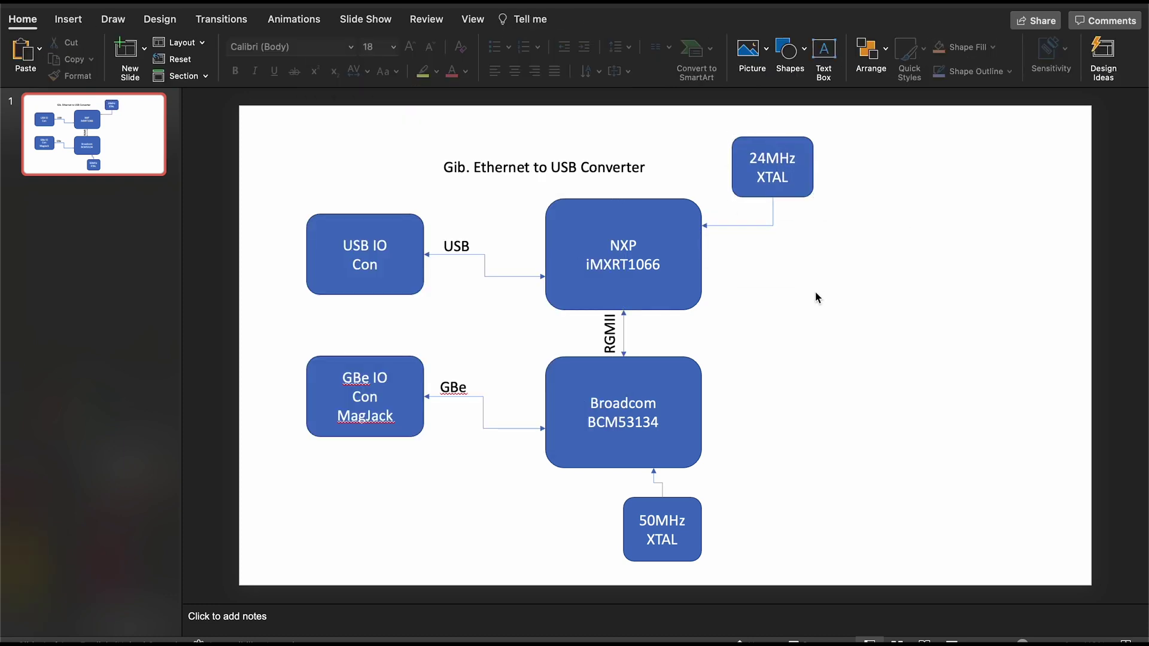
Step: Add clock-speed lines: 600MHz in the NXP box and 125MHz in the Broadcom box
{"action": "left_click", "coordinate": [660, 264]}
{"action": "key", "text": "Return"}
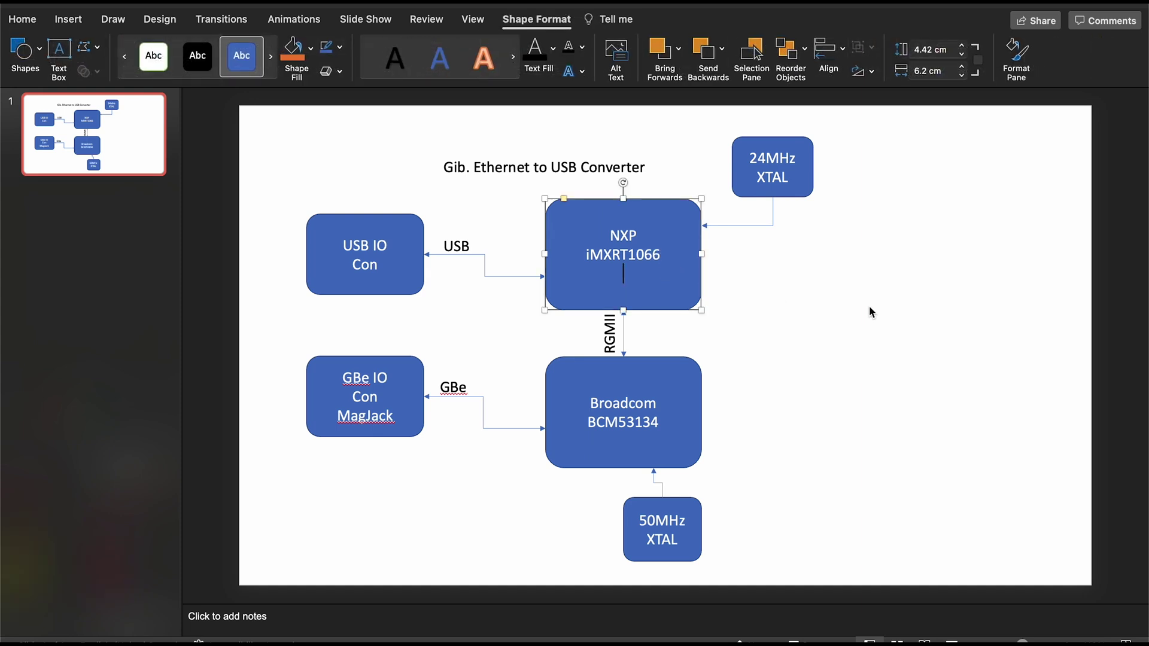
{"action": "type", "text": "600MHz"}
{"action": "left_click", "coordinate": [870, 308]}
{"action": "left_click", "coordinate": [660, 423]}
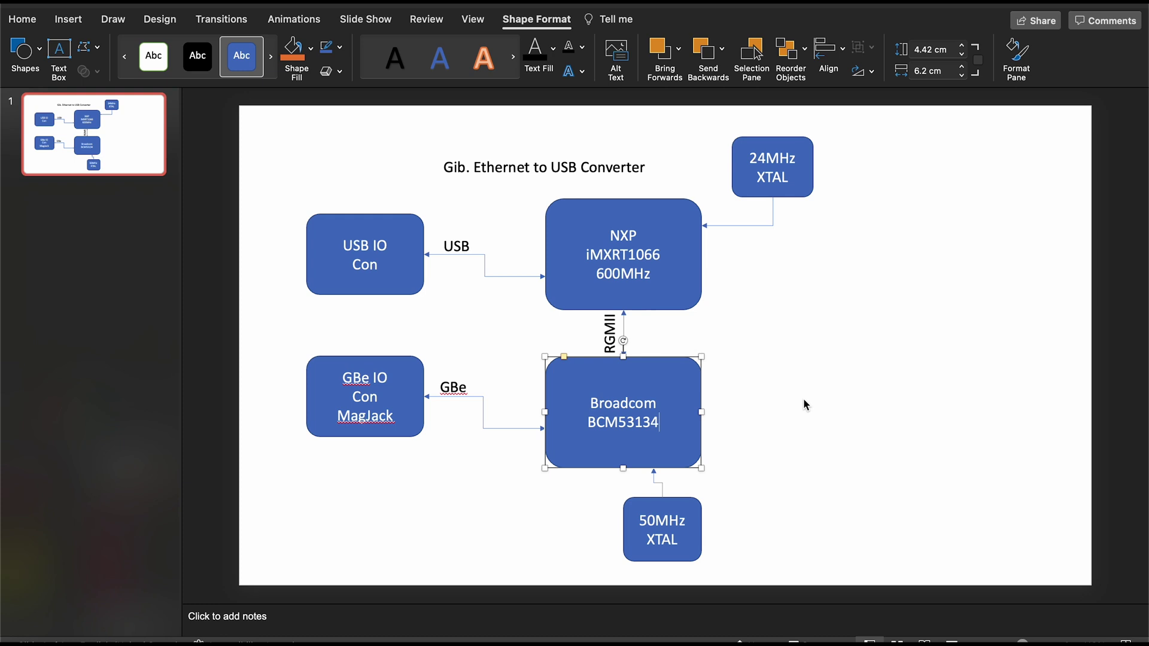
{"action": "key", "text": "Return"}
{"action": "type", "text": "125"}
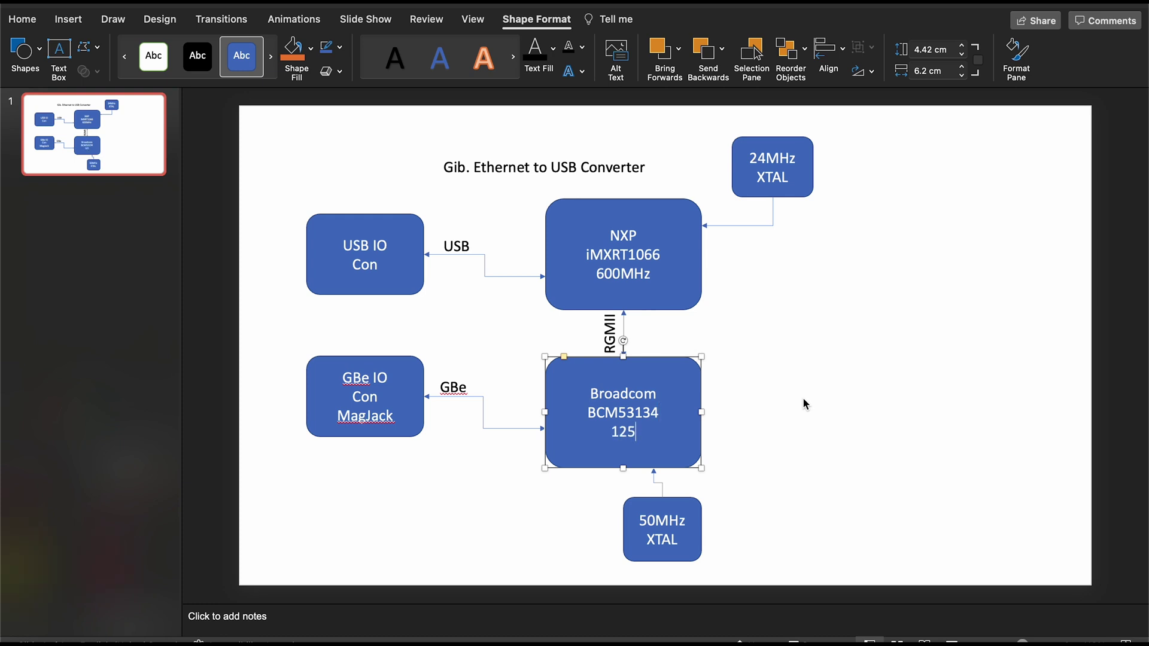
{"action": "type", "text": "MHz"}
{"action": "left_click", "coordinate": [804, 399]}
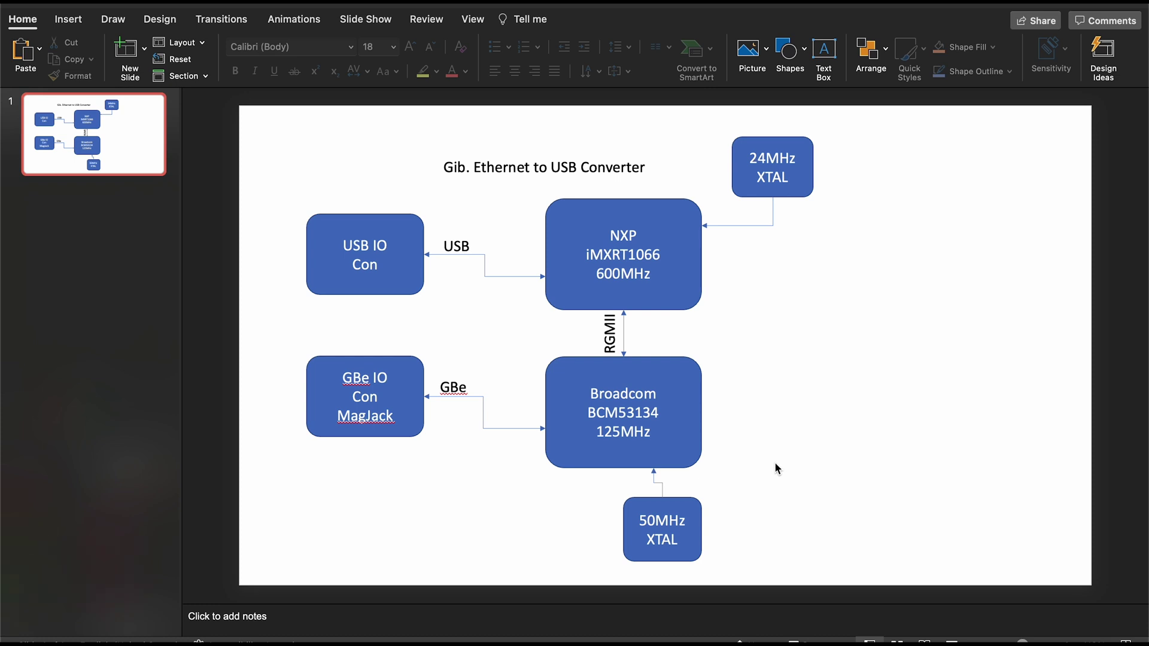
Step: Straighten the 50MHz XTAL connector so it runs vertically up into Broadcom
{"action": "left_click", "coordinate": [662, 486]}
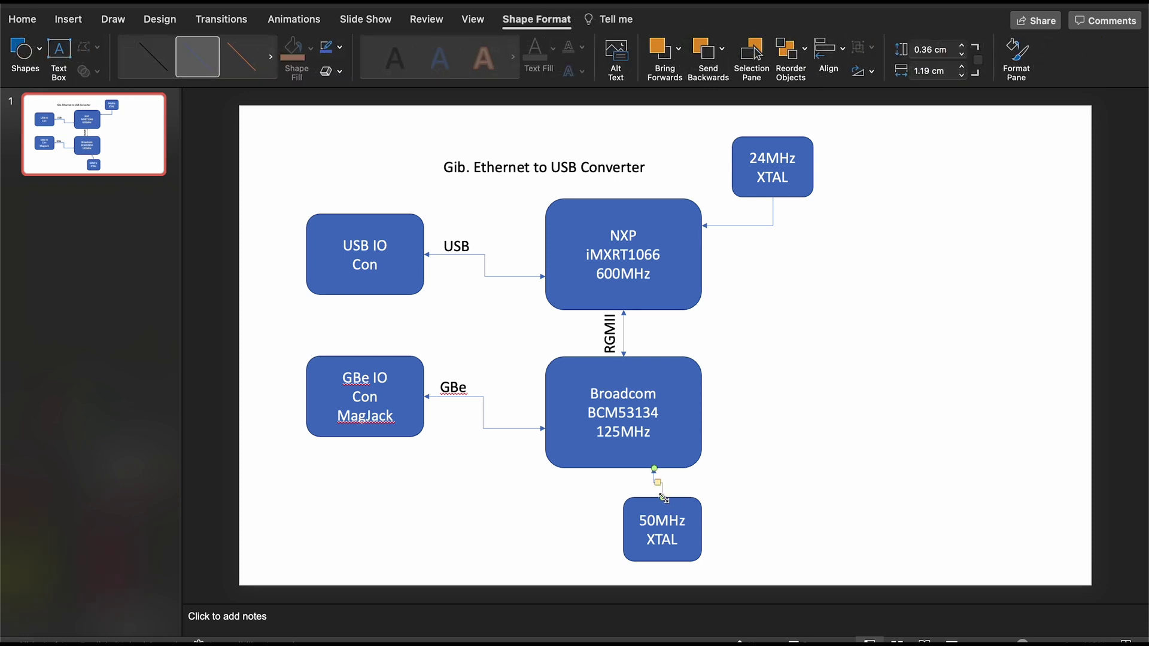
{"action": "left_click_drag", "start_coordinate": [664, 499], "coordinate": [653, 498]}
{"action": "left_click", "coordinate": [766, 461]}
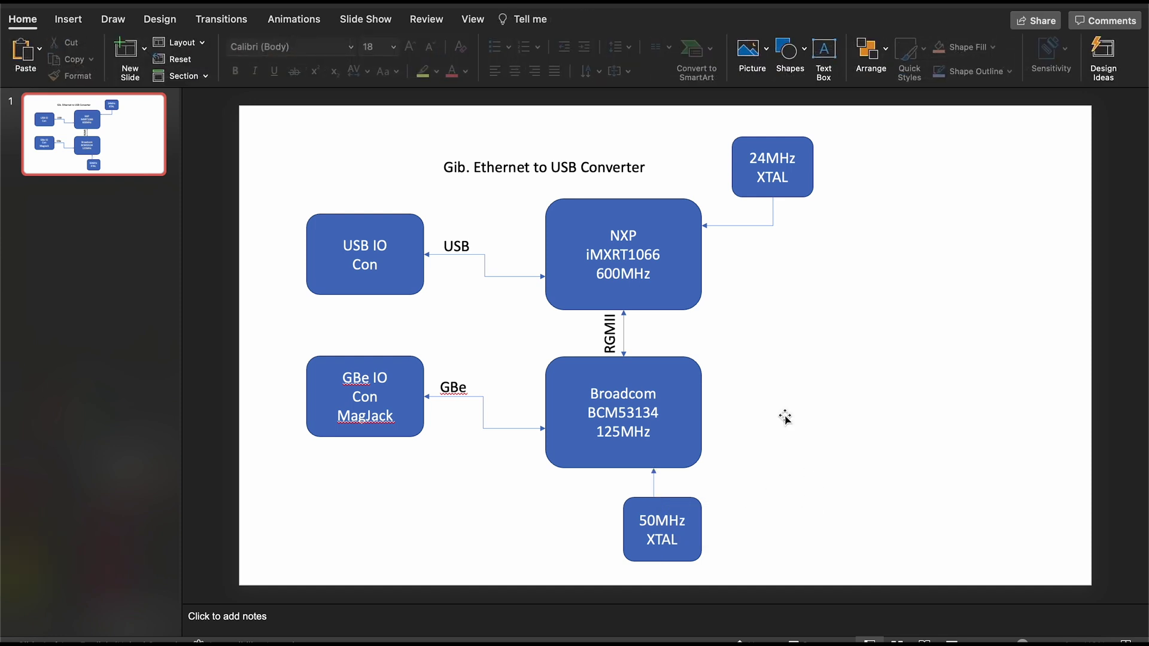
Step: Draw a rounded rectangle right of the NXP block labelled 'MAX17623 3V3'
{"action": "left_click", "coordinate": [791, 60]}
{"action": "left_click", "coordinate": [941, 97]}
{"action": "mouse_move", "coordinate": [744, 272]}
{"action": "left_mouse_down"}
{"action": "mouse_move", "coordinate": [823, 344]}
{"action": "mouse_move", "coordinate": [861, 345]}
{"action": "mouse_move", "coordinate": [860, 355]}
{"action": "left_mouse_up"}
{"action": "mouse_move", "coordinate": [810, 326]}
{"action": "left_mouse_down"}
{"action": "mouse_move", "coordinate": [844, 325]}
{"action": "mouse_move", "coordinate": [844, 316]}
{"action": "left_mouse_up"}
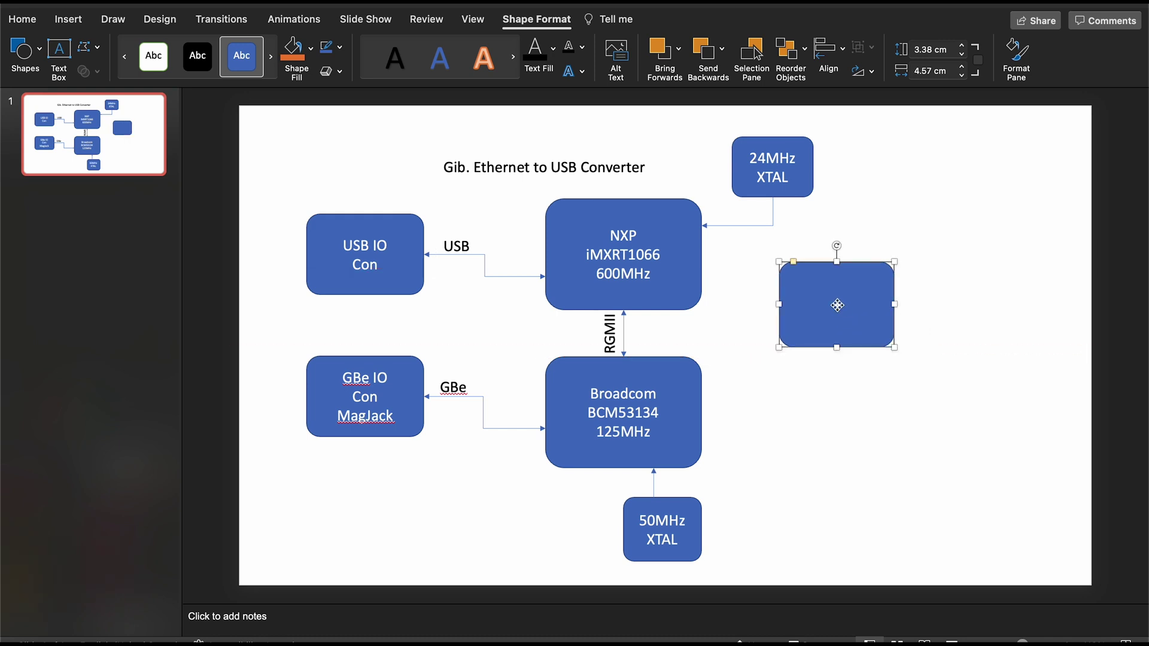
{"action": "type", "text": "MAX17623"}
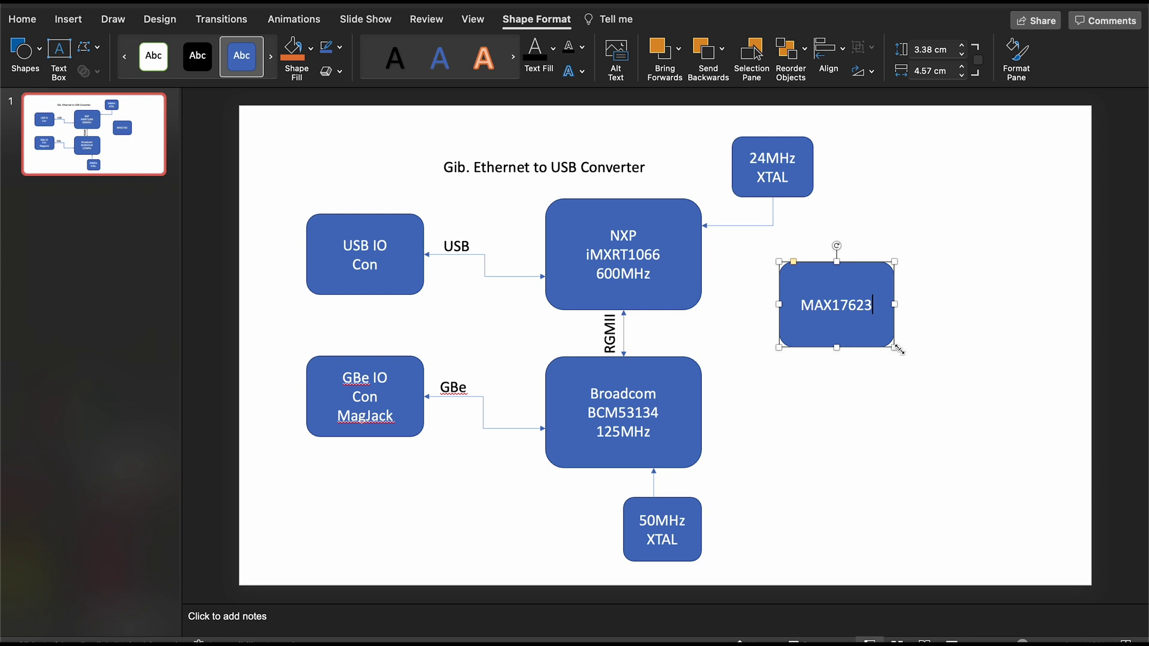
{"action": "type", "text": " 3VE"}
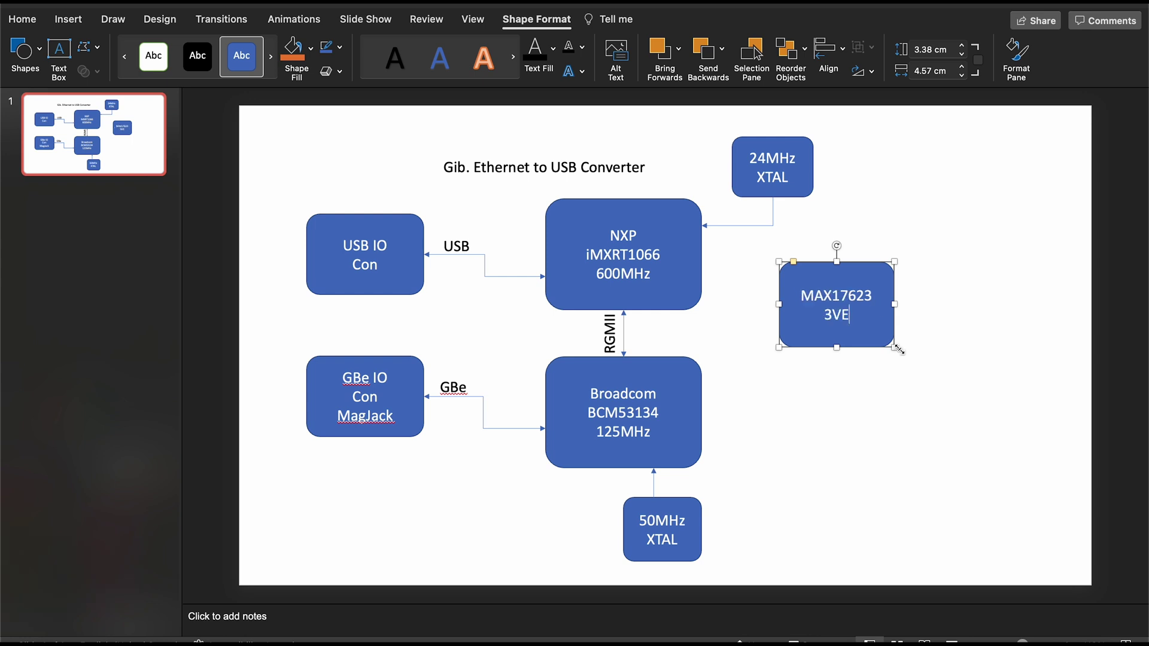
{"action": "key", "text": "BackSpace"}
{"action": "type", "text": "3"}
{"action": "left_click", "coordinate": [903, 425]}
Step: Duplicate the MAX17623 box below and change its label to 'MAX17623 1V0'
{"action": "left_click_drag", "start_coordinate": [791, 331], "coordinate": [791, 440], "text": "alt"}
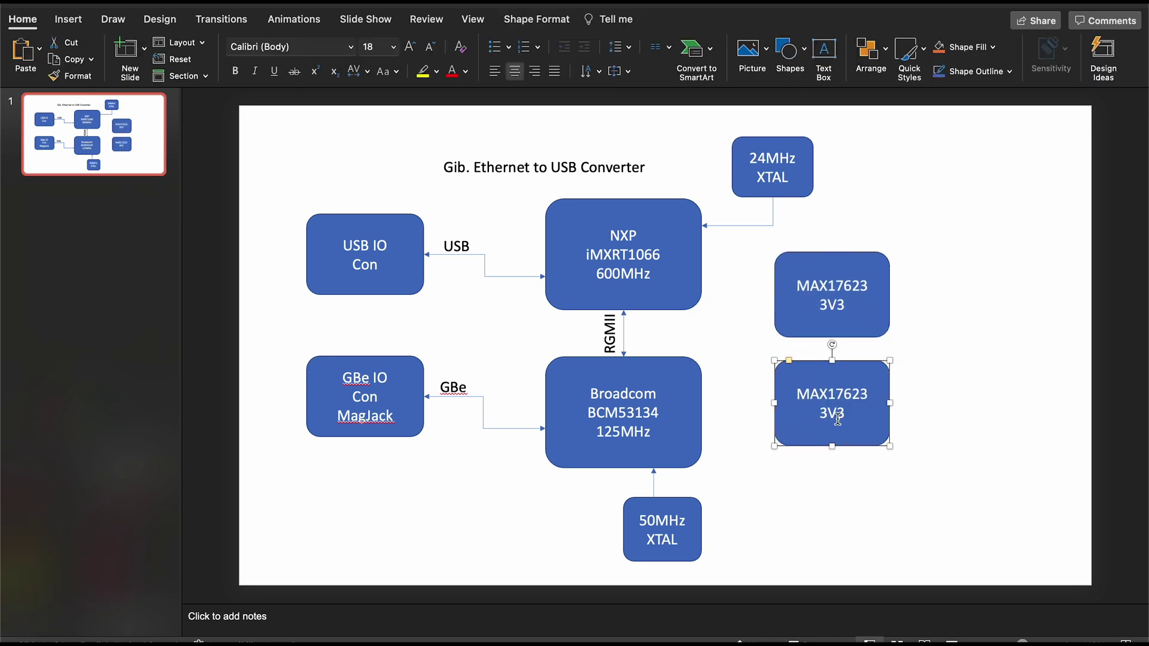
{"action": "left_click", "coordinate": [845, 413]}
{"action": "key", "text": "BackSpace"}
{"action": "key", "text": "BackSpace"}
{"action": "key", "text": "BackSpace"}
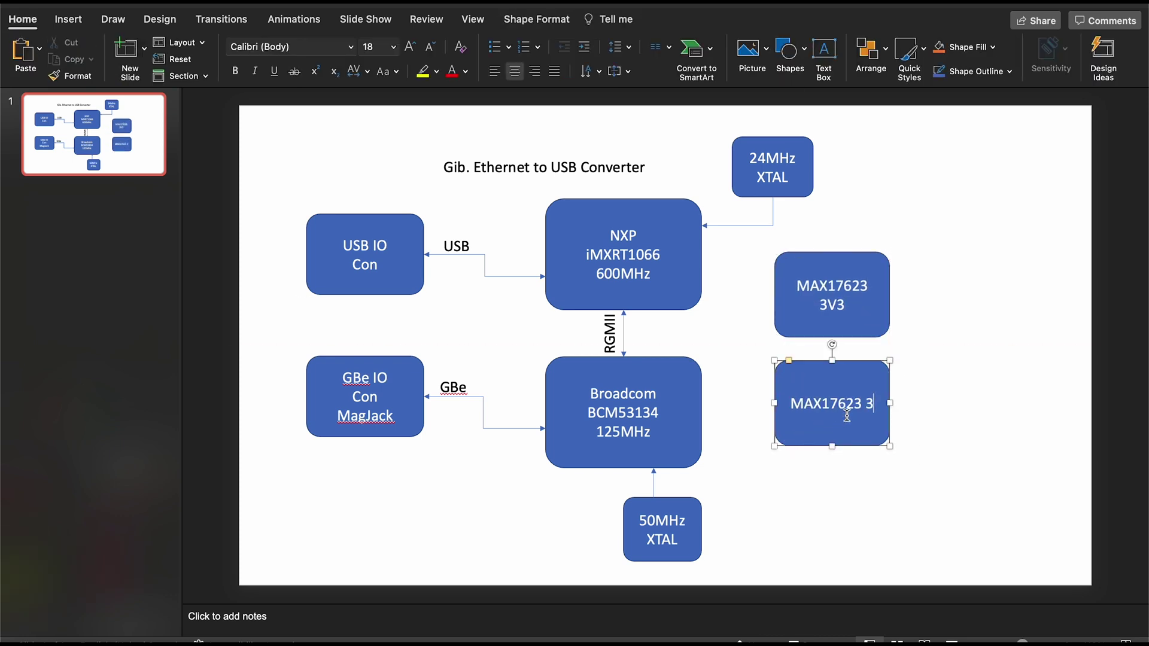
{"action": "type", "text": "1V0"}
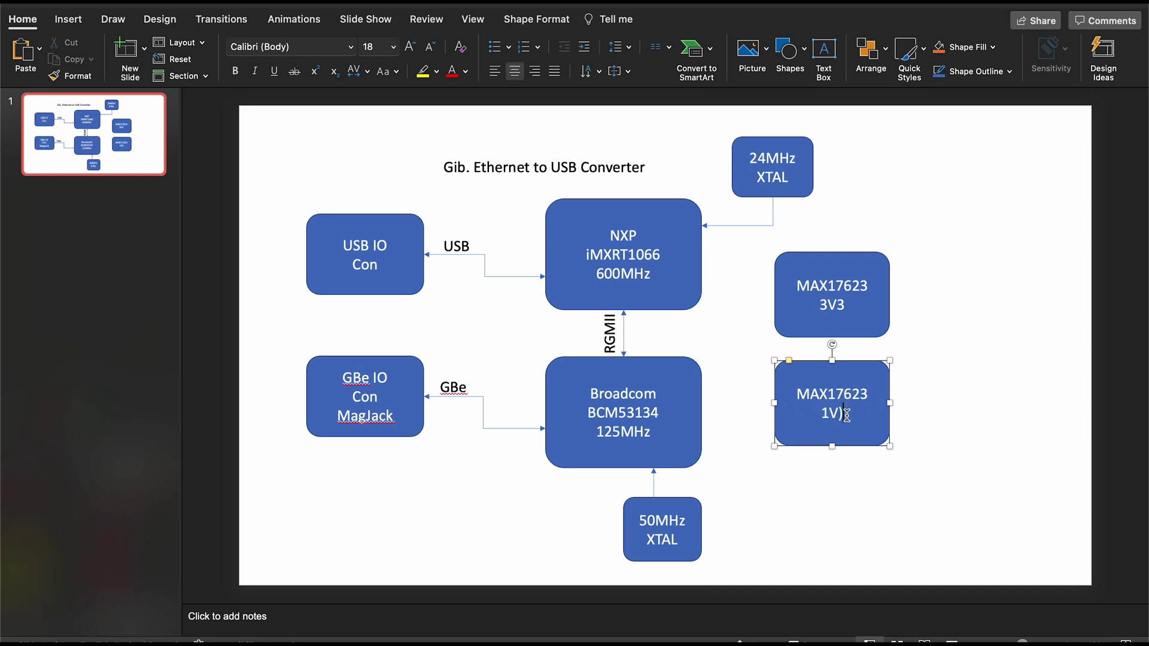
{"action": "left_click", "coordinate": [919, 439]}
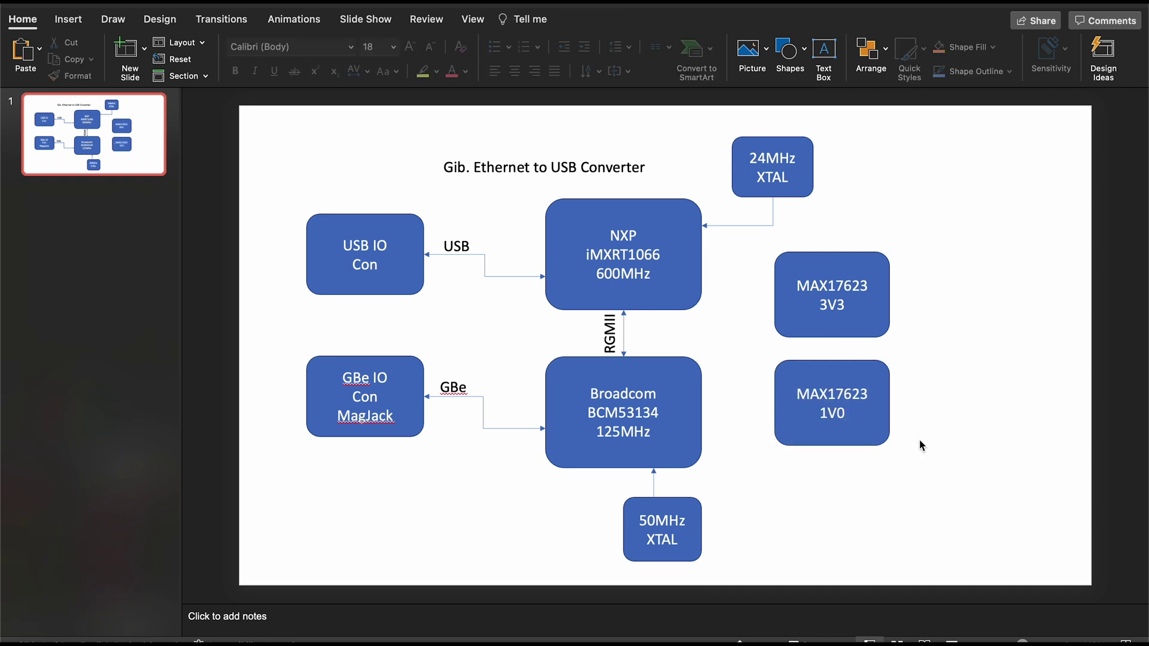
Step: Align the 3V3 and 1V0 regulator boxes in a column beside the NXP block
{"action": "left_click", "coordinate": [812, 332]}
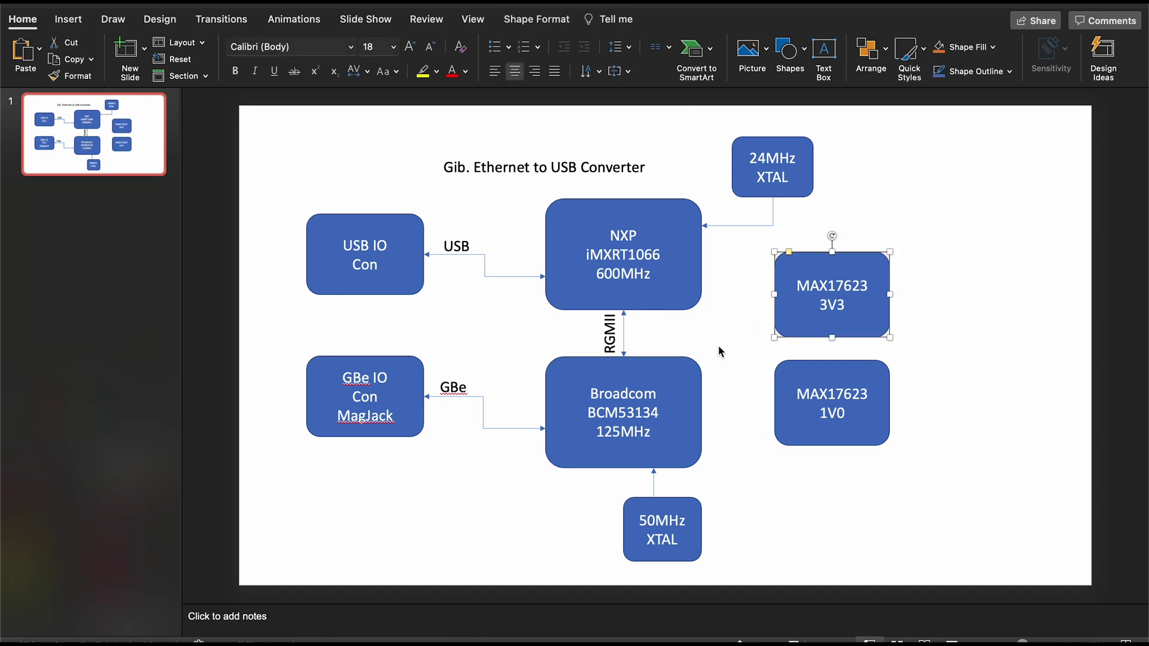
{"action": "left_click_drag", "start_coordinate": [787, 315], "coordinate": [788, 306]}
{"action": "left_click_drag", "start_coordinate": [784, 410], "coordinate": [781, 432]}
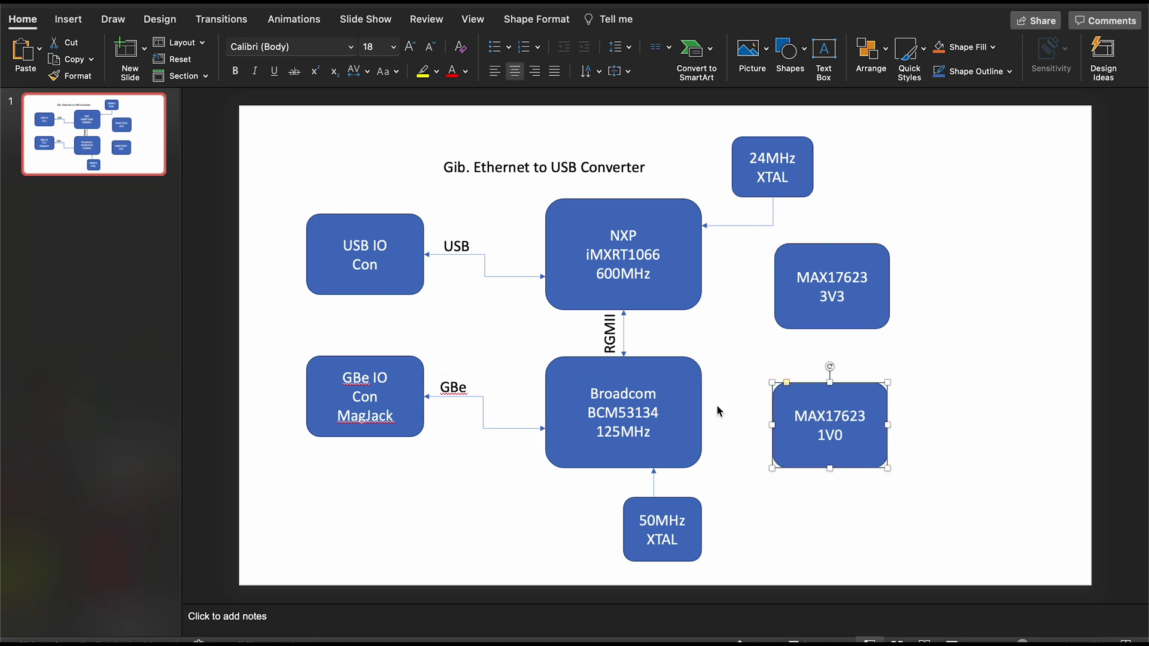
{"action": "left_click", "coordinate": [790, 313]}
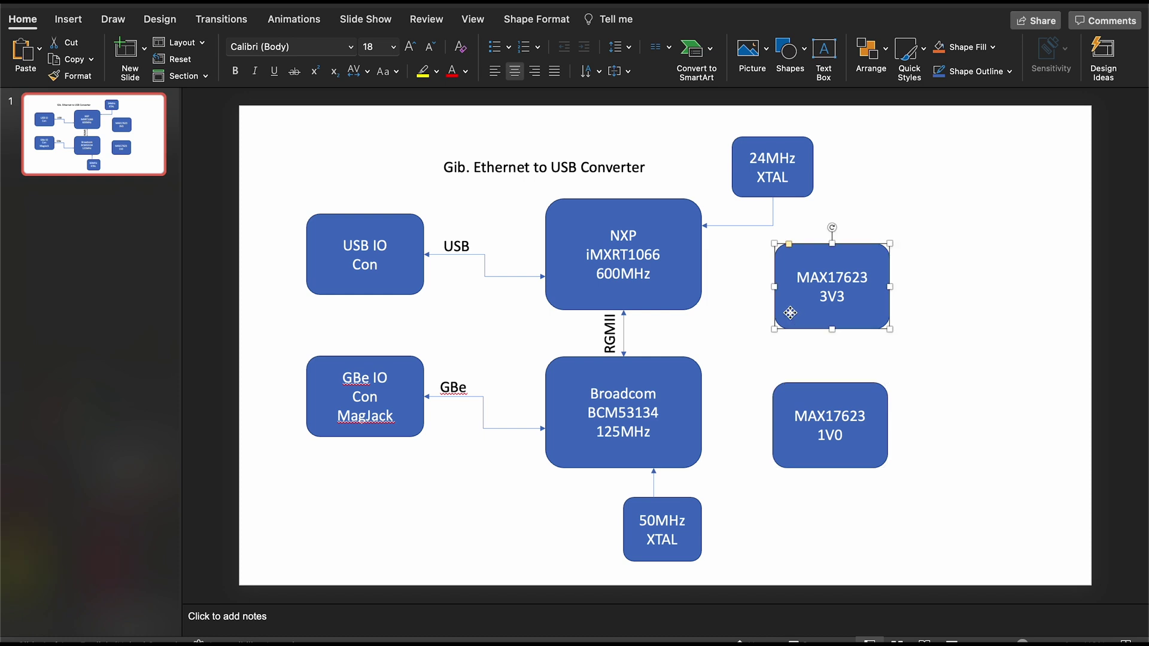
{"action": "left_click_drag", "start_coordinate": [790, 313], "coordinate": [808, 295]}
{"action": "left_click_drag", "start_coordinate": [790, 457], "coordinate": [810, 457]}
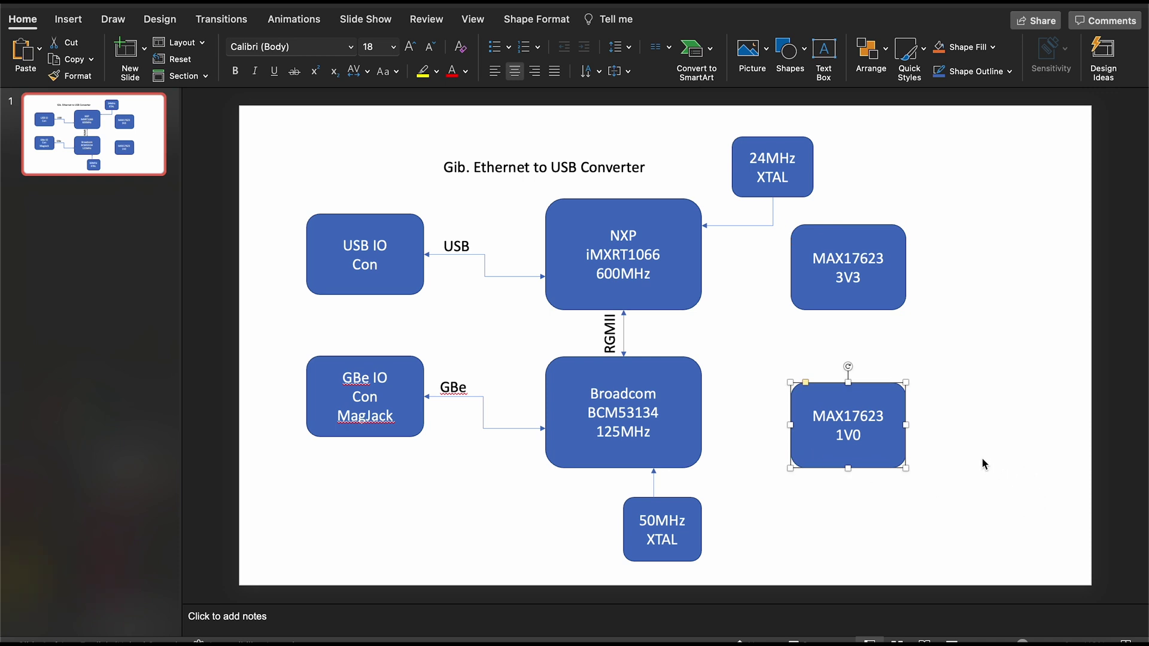
{"action": "left_click", "coordinate": [72, 22]}
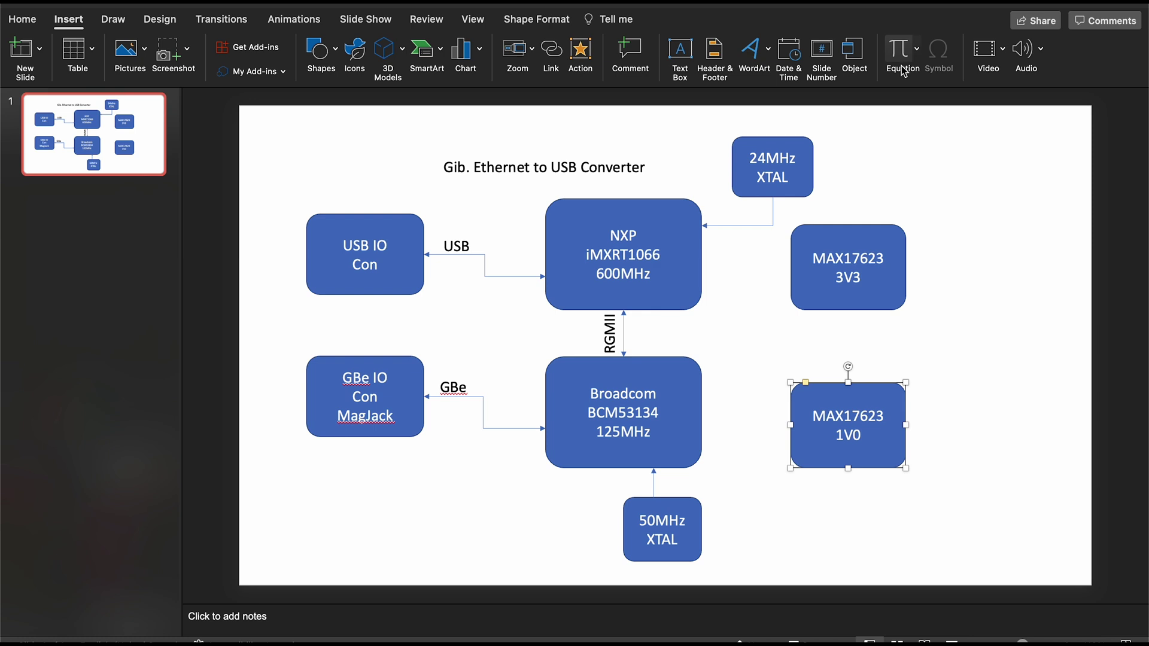
Step: Add a 2MHz line below 3V3 and below 1V0 in the two MAX17623 boxes
{"action": "left_click", "coordinate": [321, 51]}
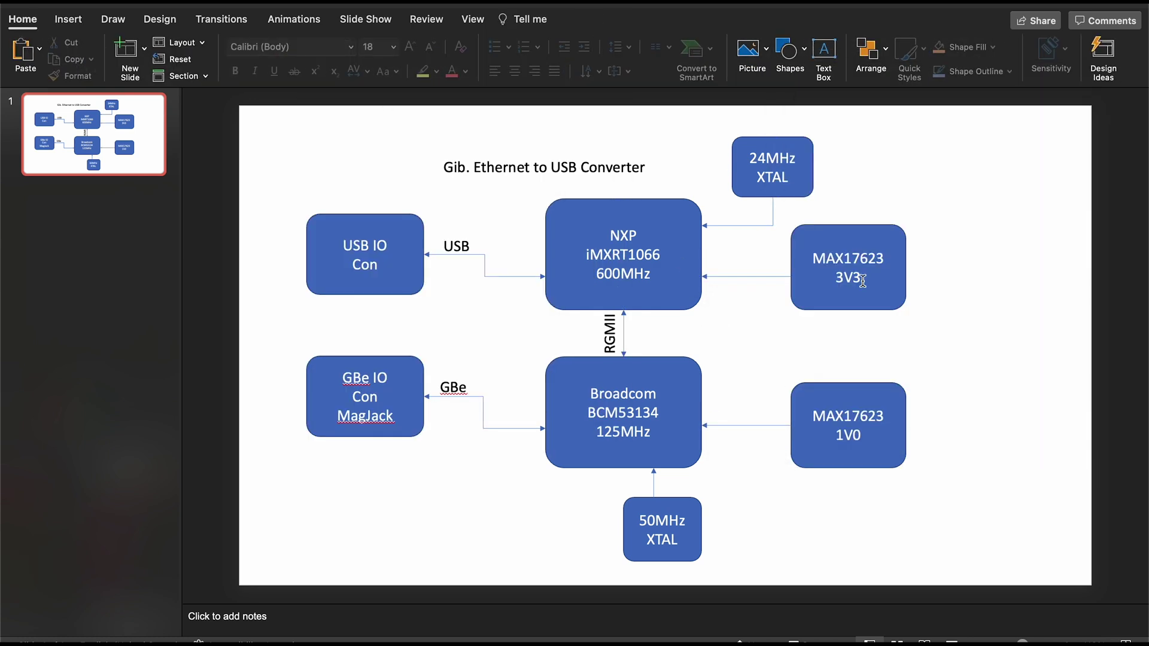
{"action": "key", "text": "Return"}
{"action": "type", "text": "2MH"}
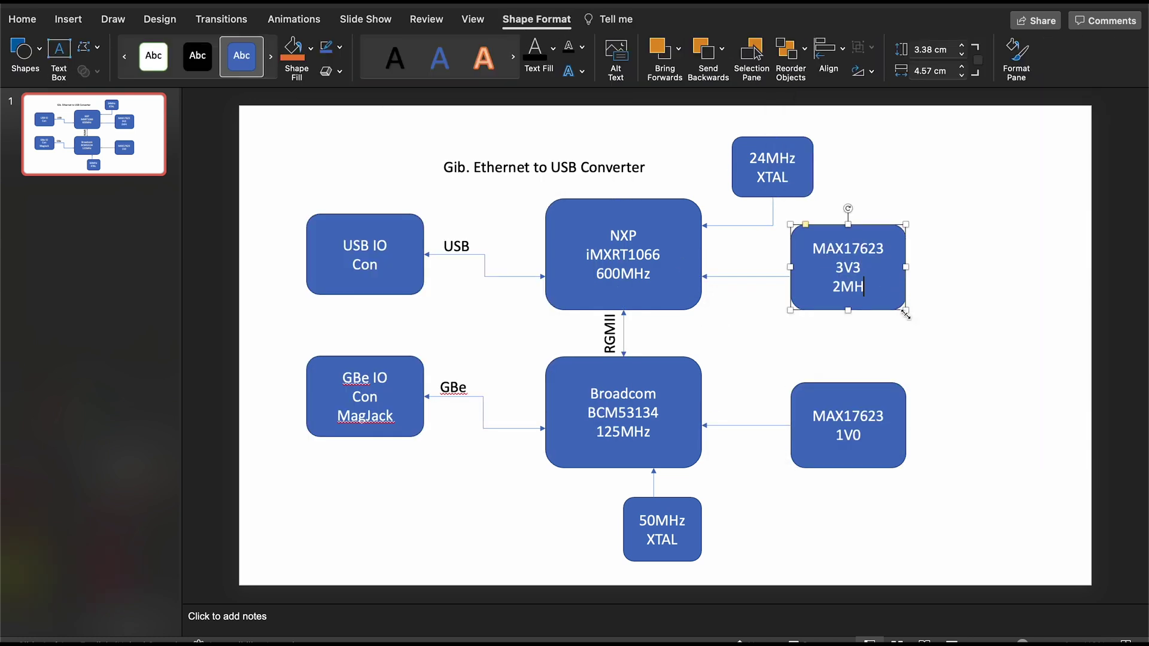
{"action": "type", "text": "z"}
{"action": "left_click", "coordinate": [906, 379]}
{"action": "left_click", "coordinate": [867, 431]}
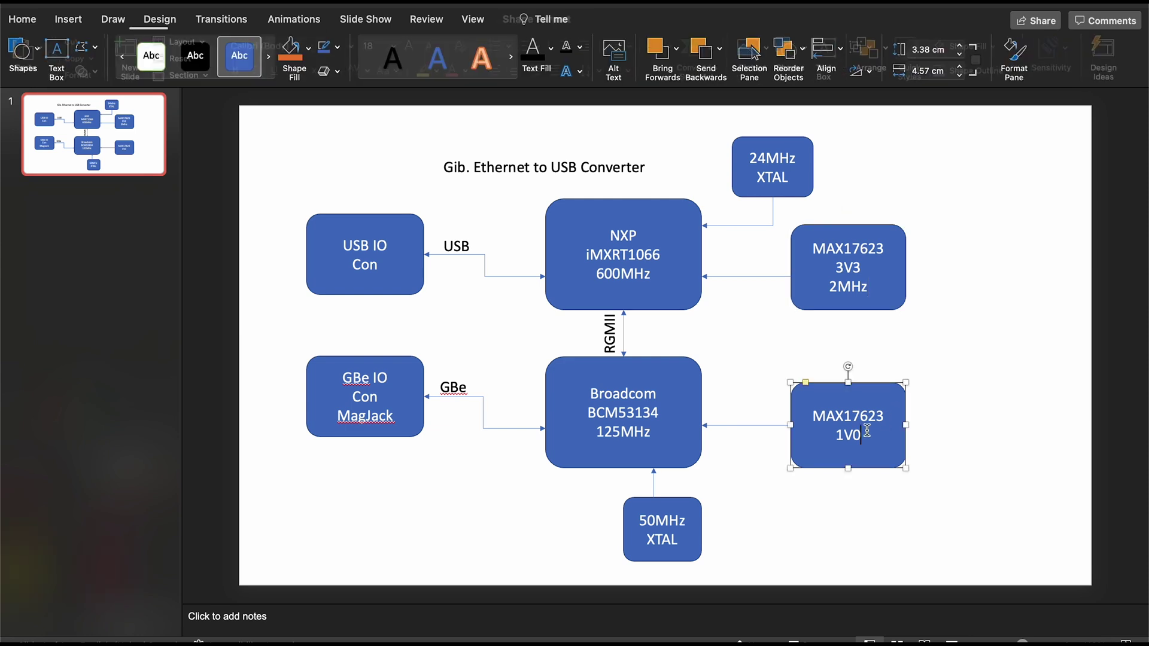
{"action": "key", "text": "Return"}
{"action": "type", "text": "2MH"}
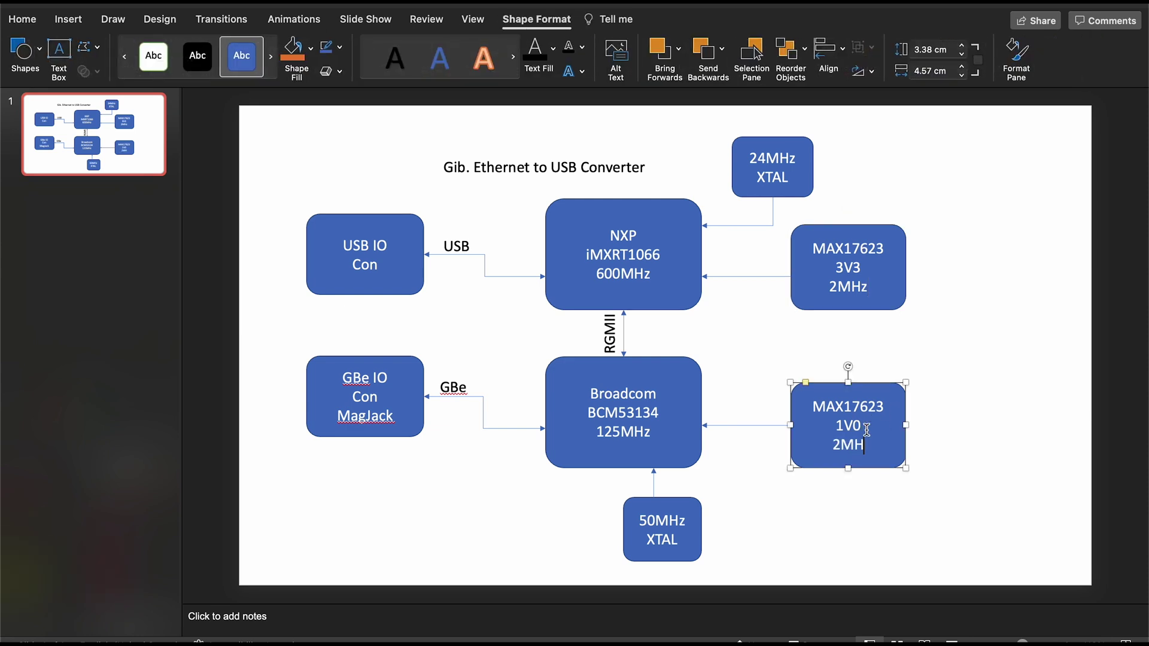
{"action": "type", "text": "z"}
{"action": "left_click", "coordinate": [986, 396]}
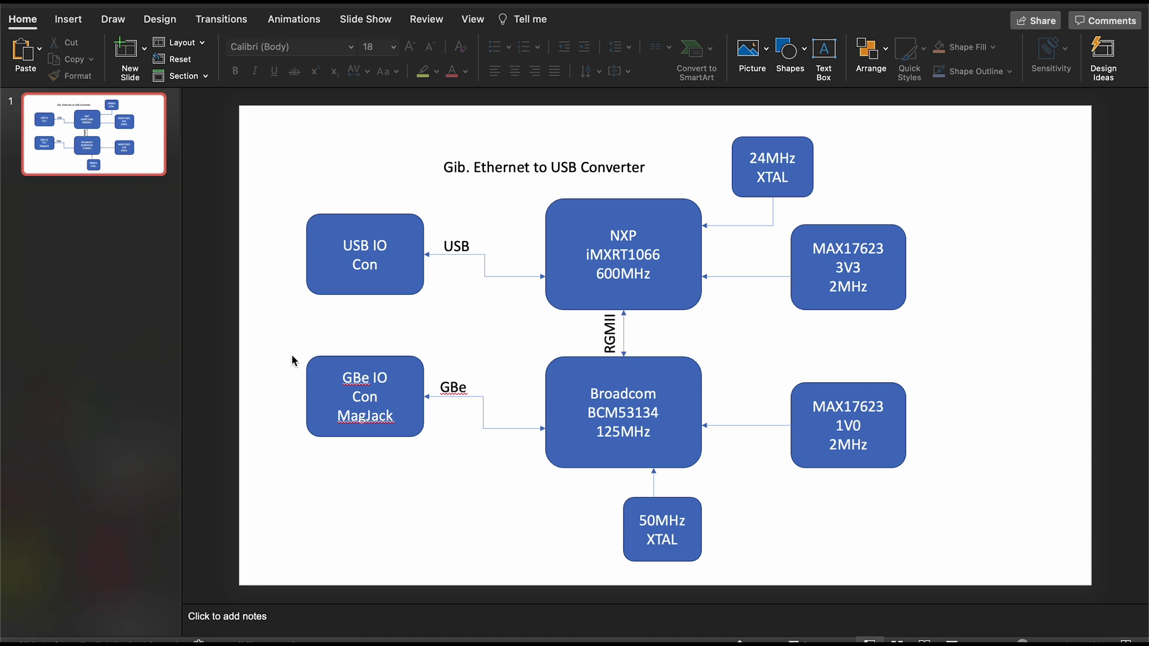
{"action": "left_click", "coordinate": [331, 283]}
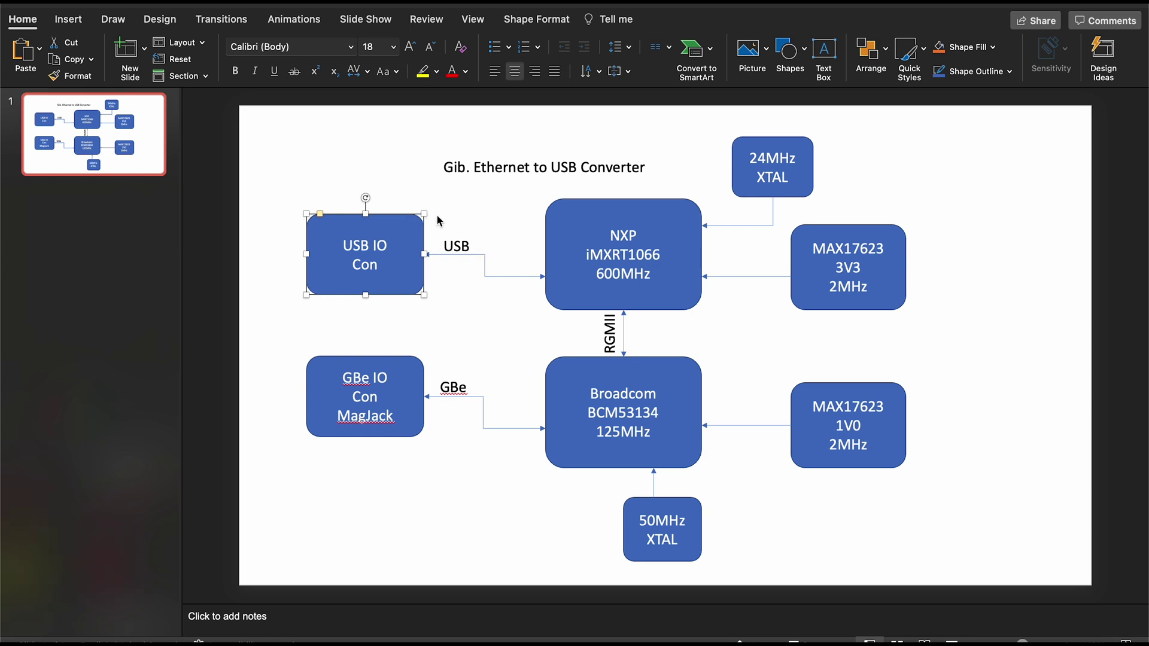
{"action": "left_click", "coordinate": [895, 273]}
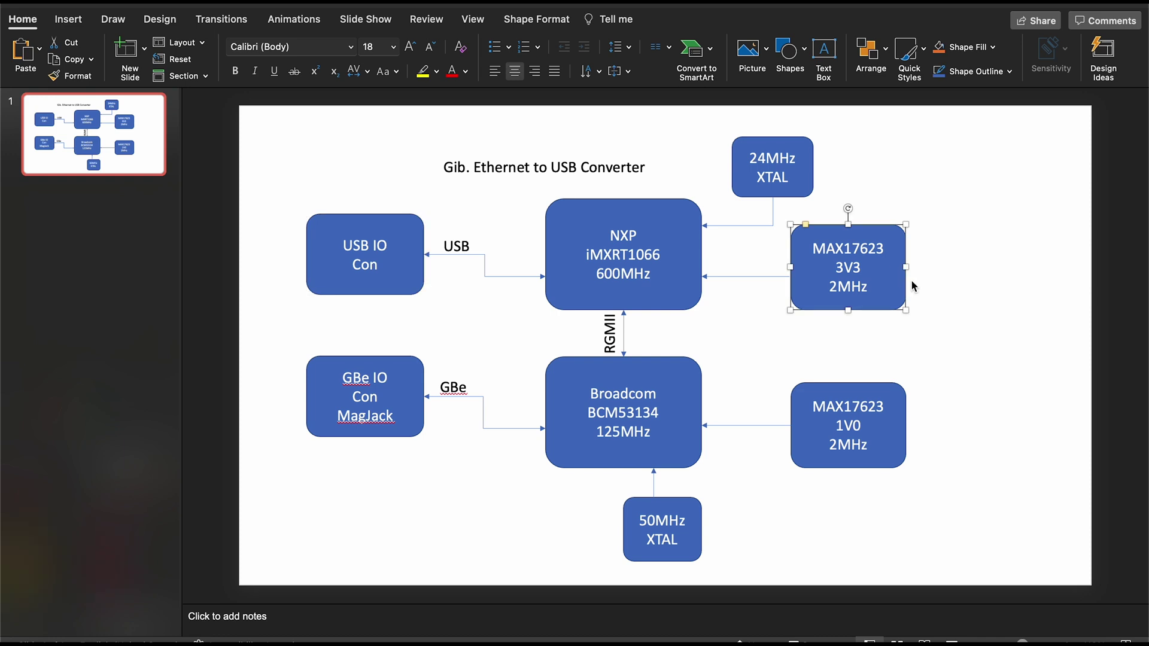
{"action": "left_click", "coordinate": [892, 443]}
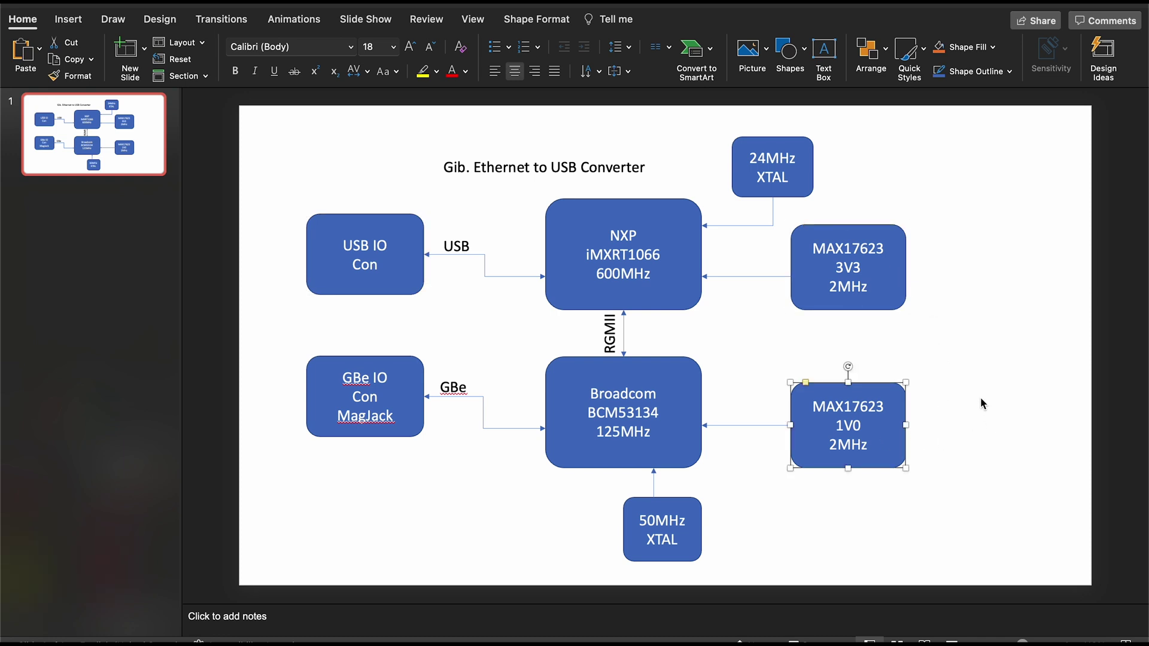
{"action": "left_click", "coordinate": [948, 359]}
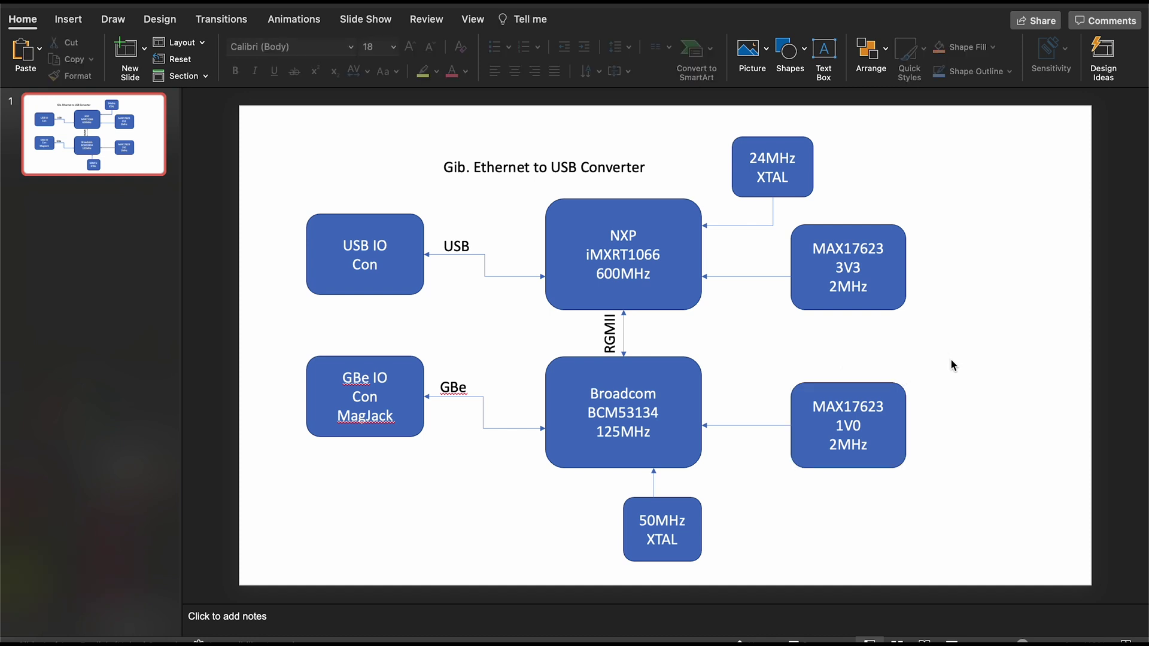
{"action": "left_click", "coordinate": [412, 386]}
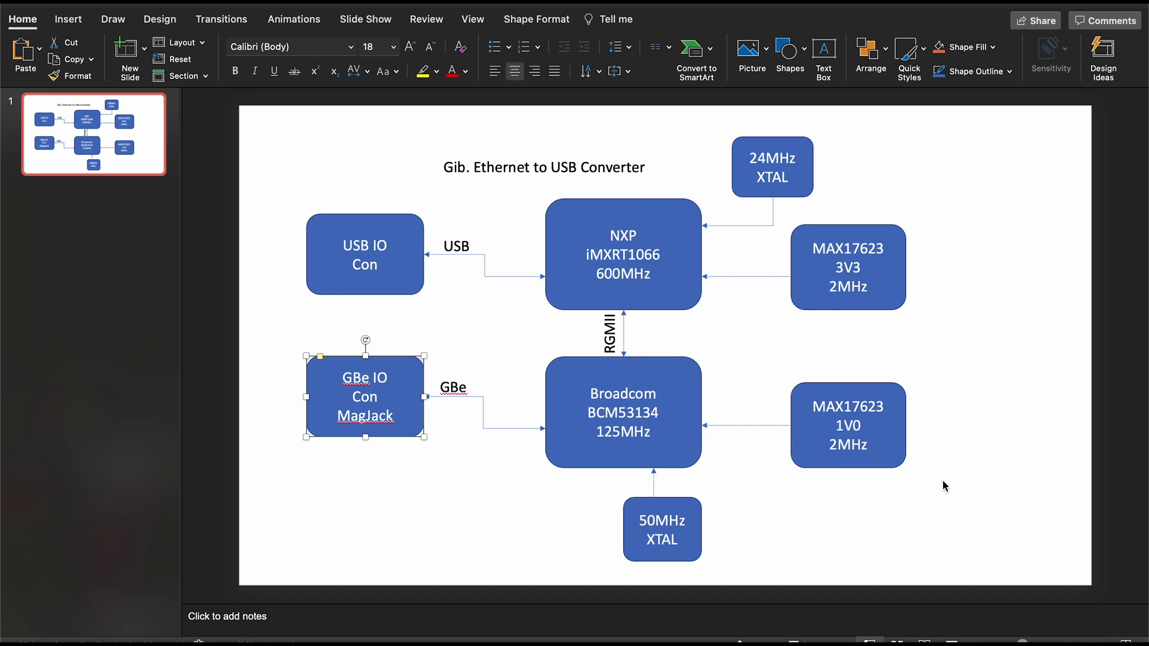
{"action": "left_click", "coordinate": [888, 460]}
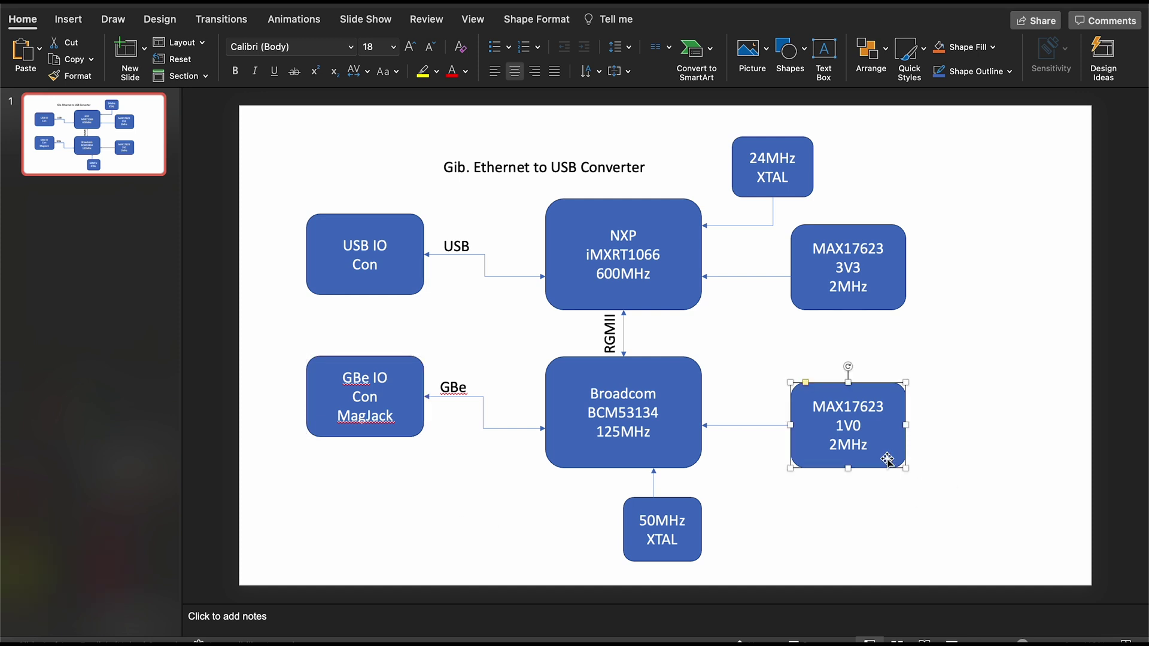
{"action": "left_click", "coordinate": [890, 288]}
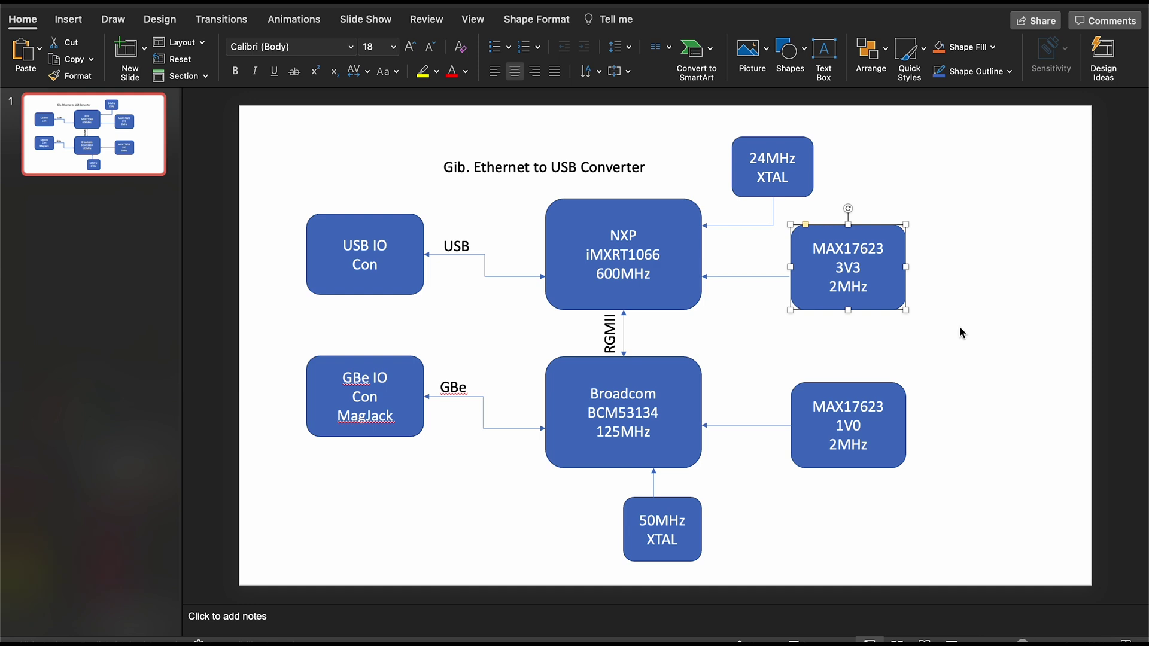
Step: Draw a rounded box at the slide's top right reading 'AC' over '~90-230V'
{"action": "left_click", "coordinate": [939, 288]}
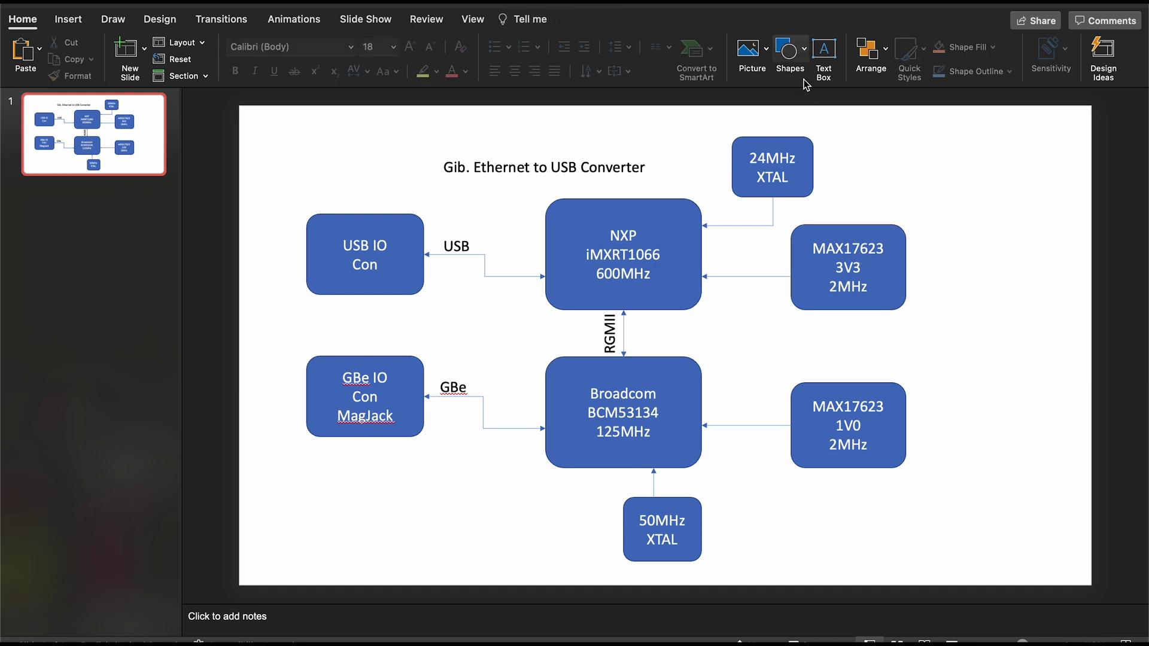
{"action": "left_click", "coordinate": [790, 57]}
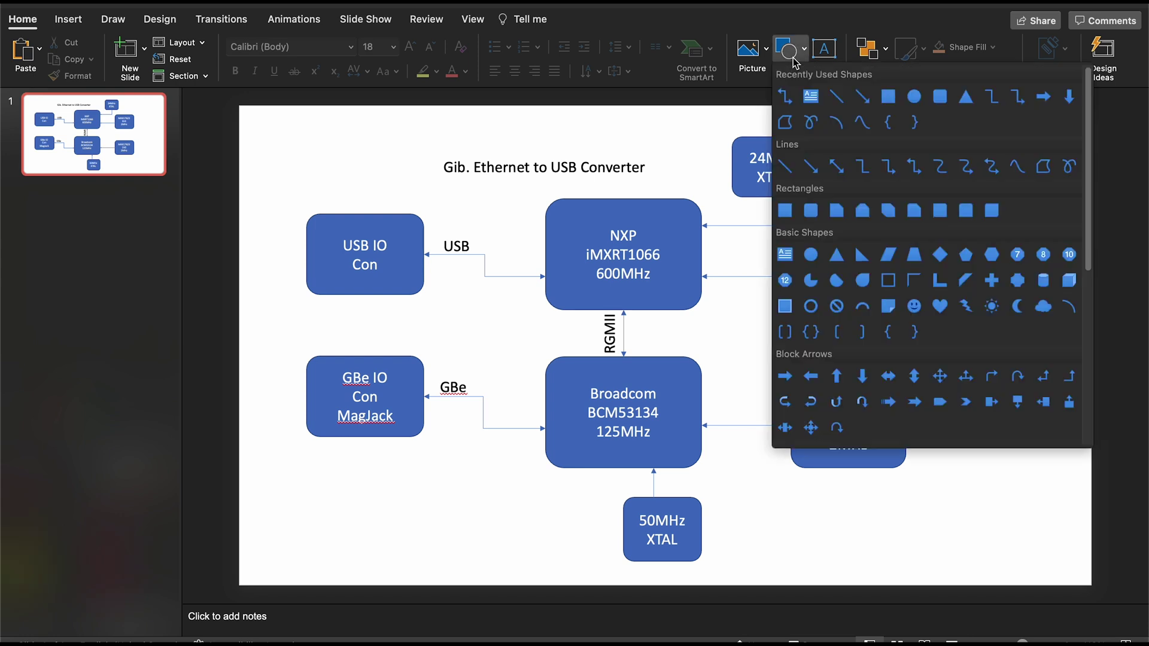
{"action": "left_click", "coordinate": [932, 106]}
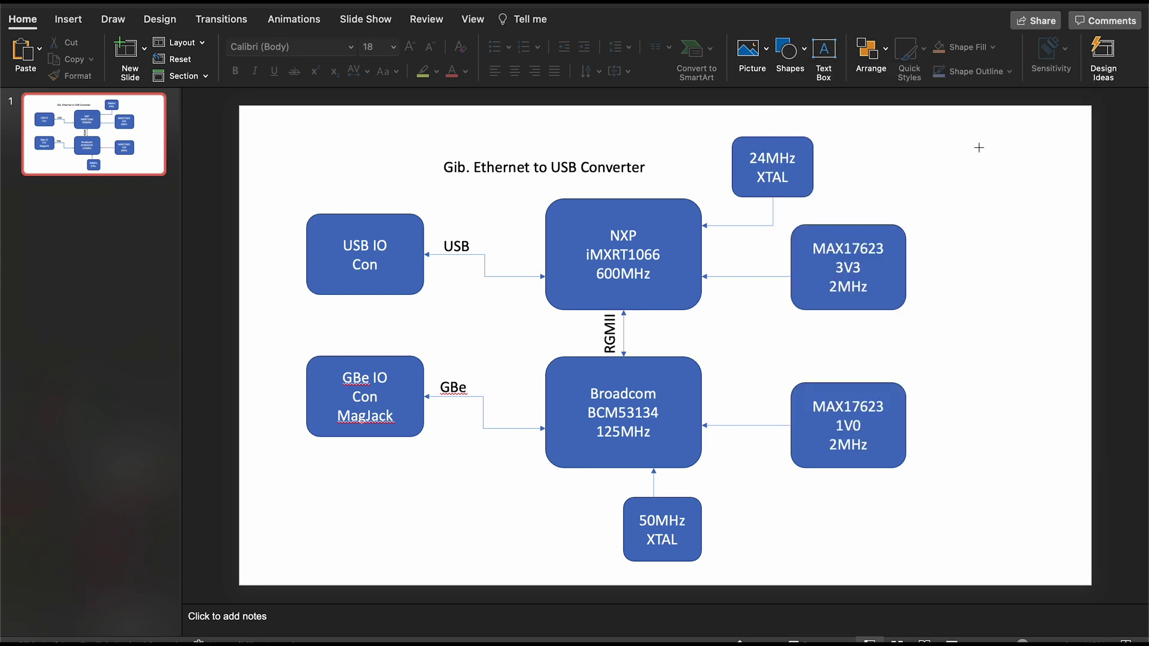
{"action": "left_click_drag", "start_coordinate": [977, 137], "coordinate": [1057, 192]}
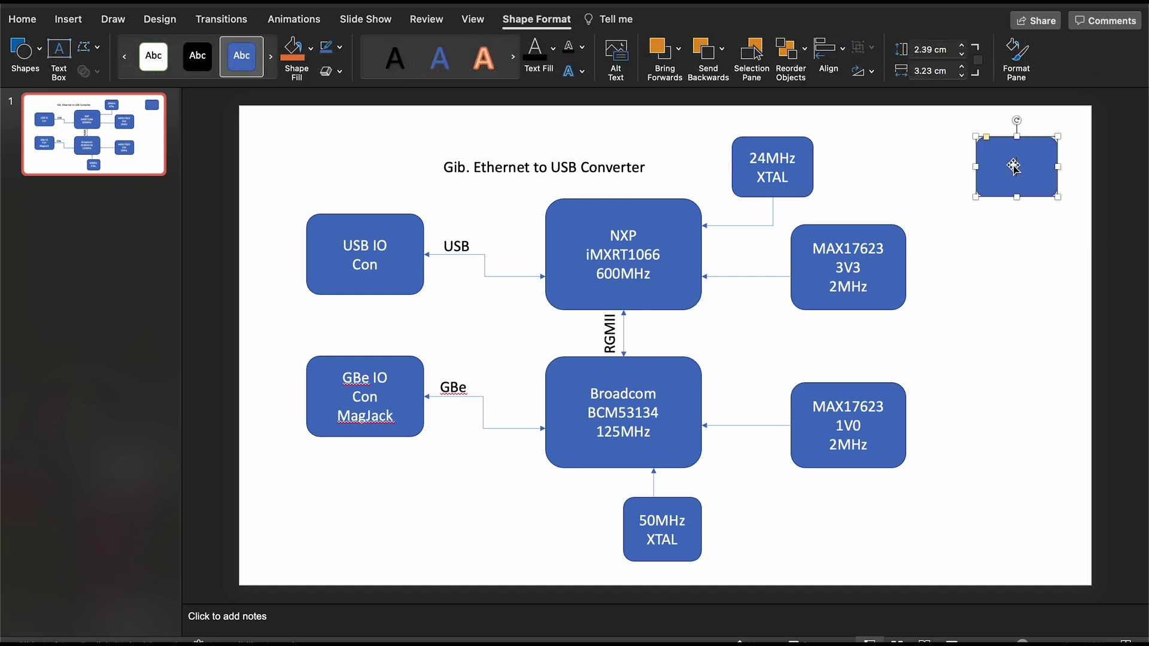
{"action": "type", "text": "AC"}
{"action": "key", "text": "Return"}
{"action": "type", "text": "~90-230V"}
{"action": "left_click", "coordinate": [1018, 246]}
{"action": "left_click_drag", "start_coordinate": [994, 191], "coordinate": [988, 192]}
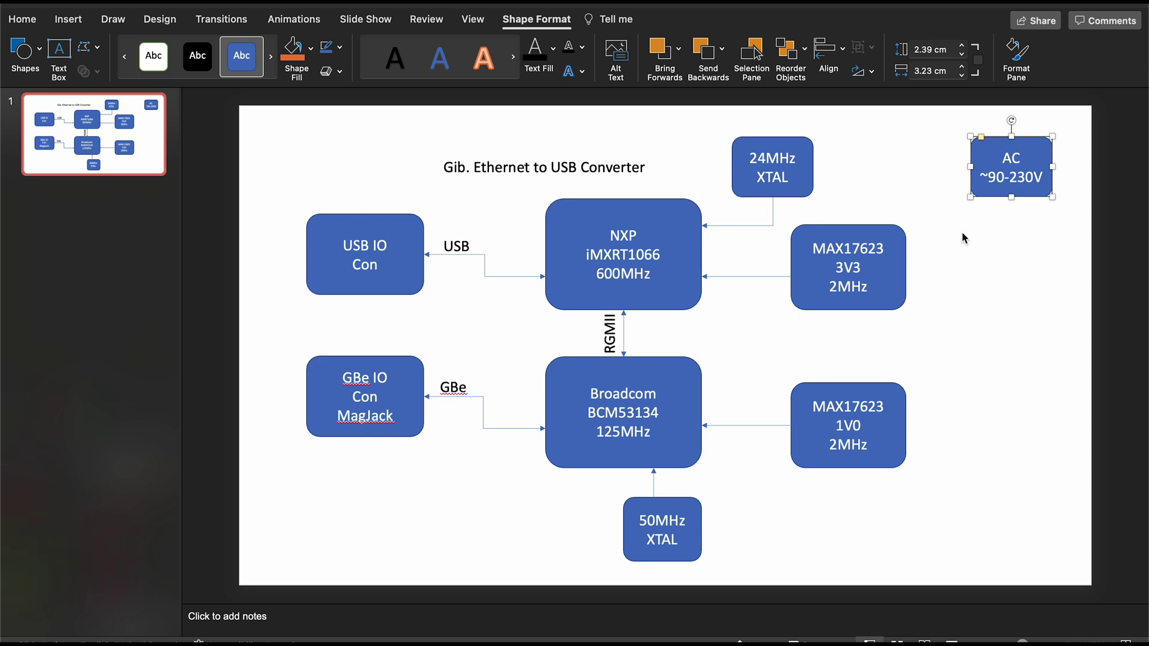
{"action": "left_click", "coordinate": [982, 228]}
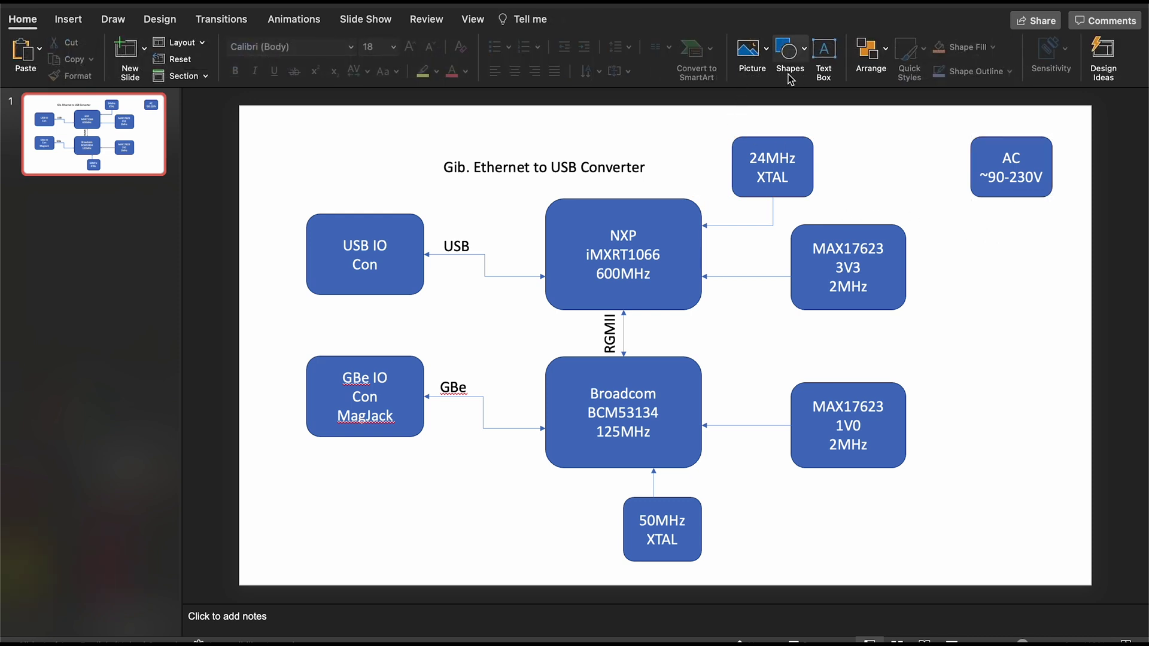
Step: Draw a rounded box below the AC box reading 'SMPS' over '5V'
{"action": "left_click", "coordinate": [796, 71]}
{"action": "left_click", "coordinate": [916, 95]}
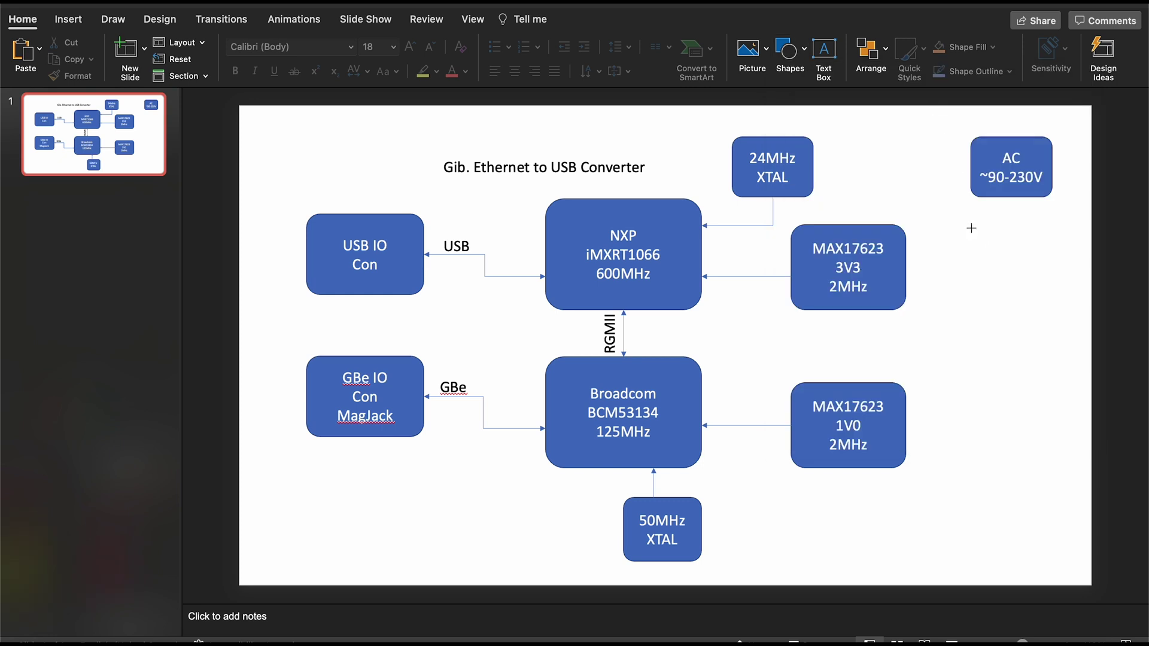
{"action": "left_click_drag", "start_coordinate": [971, 225], "coordinate": [1052, 310]}
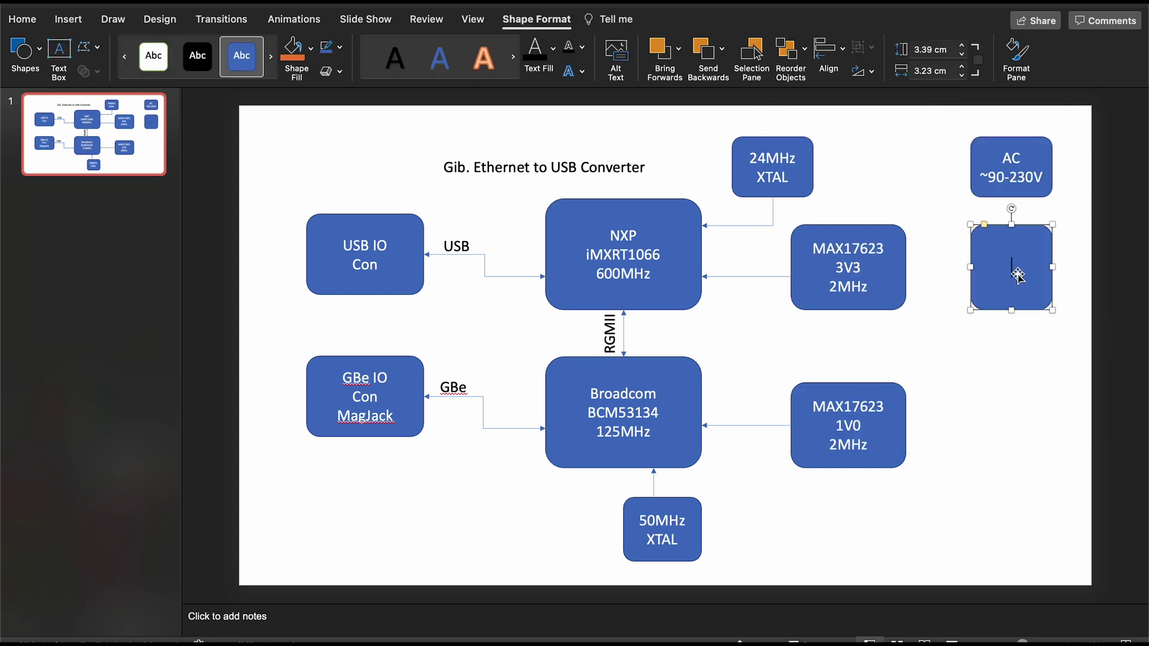
{"action": "type", "text": "SMPS"}
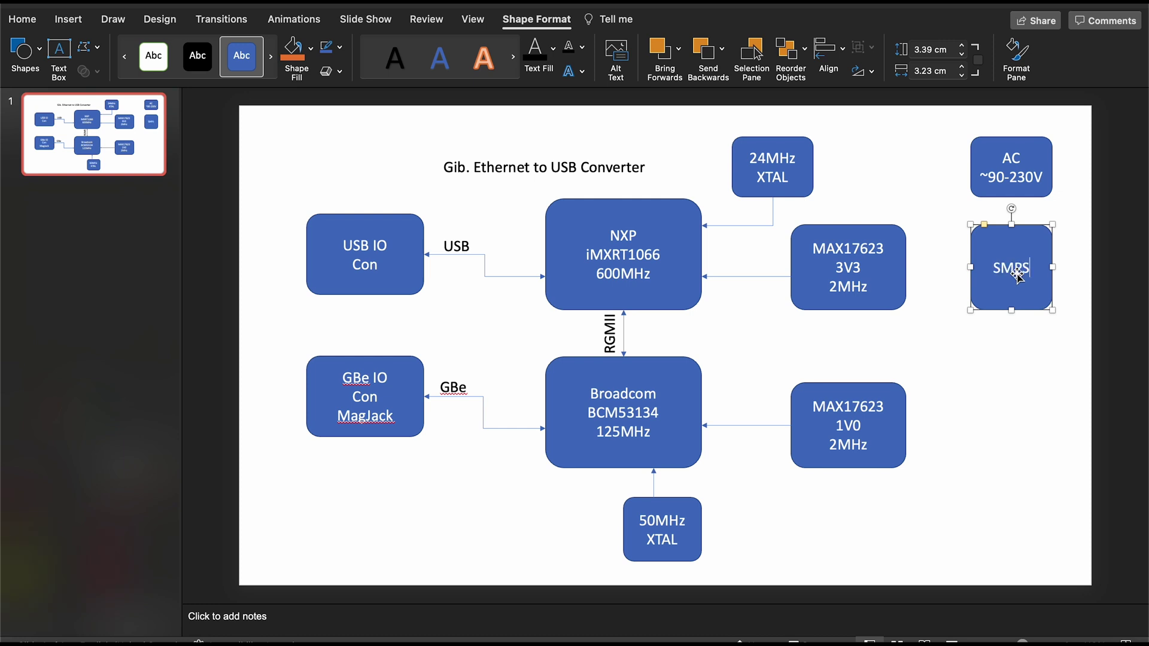
{"action": "key", "text": "Return"}
{"action": "type", "text": "5V"}
{"action": "left_click", "coordinate": [1004, 328]}
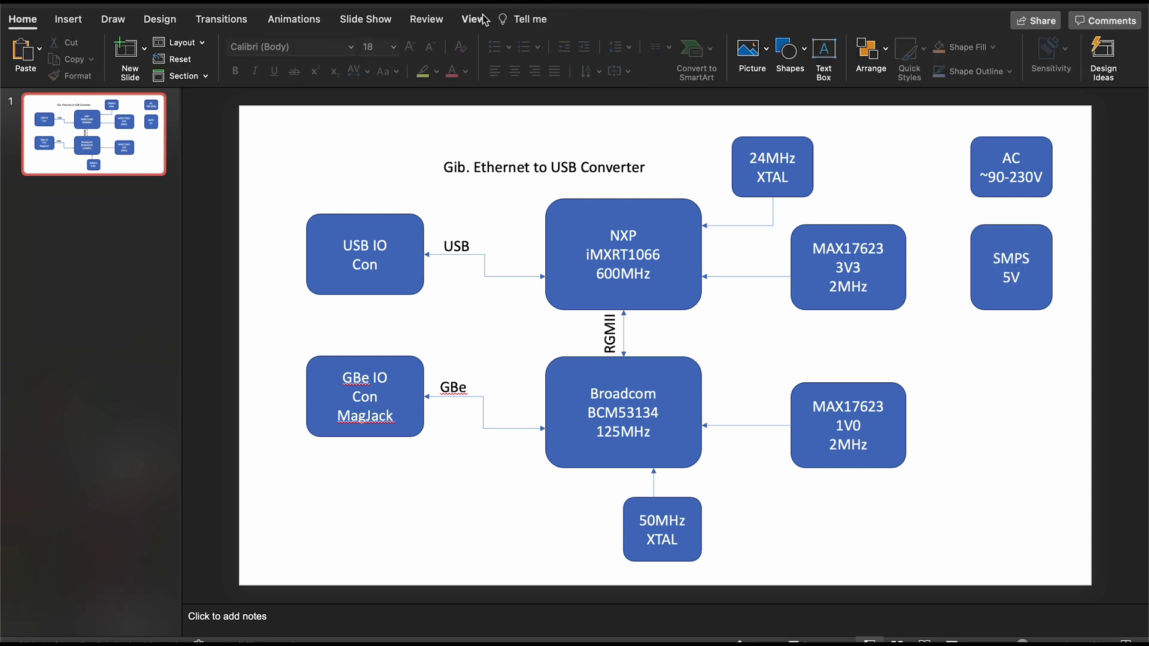
Step: Connect SMPS to both MAX17623 boxes with elbow arrows, and AC down to SMPS
{"action": "left_click", "coordinate": [799, 57]}
{"action": "left_click", "coordinate": [793, 111]}
{"action": "left_click_drag", "start_coordinate": [968, 268], "coordinate": [907, 268]}
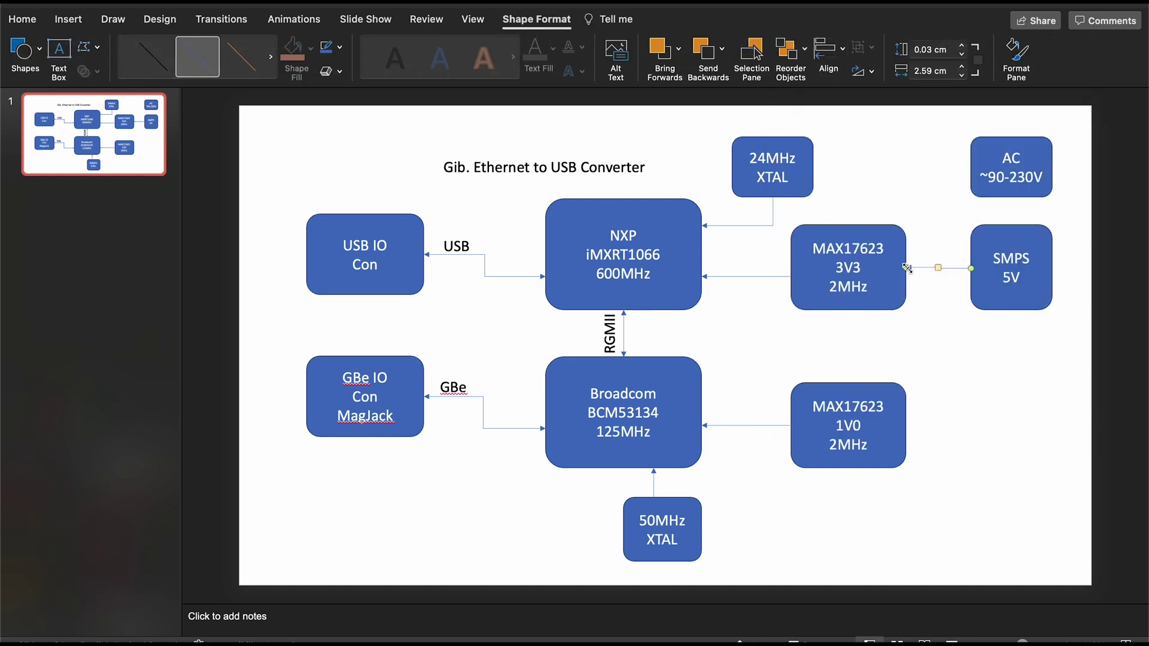
{"action": "left_click_drag", "start_coordinate": [971, 268], "coordinate": [971, 248]}
{"action": "left_click", "coordinate": [69, 19]}
{"action": "left_click", "coordinate": [319, 48]}
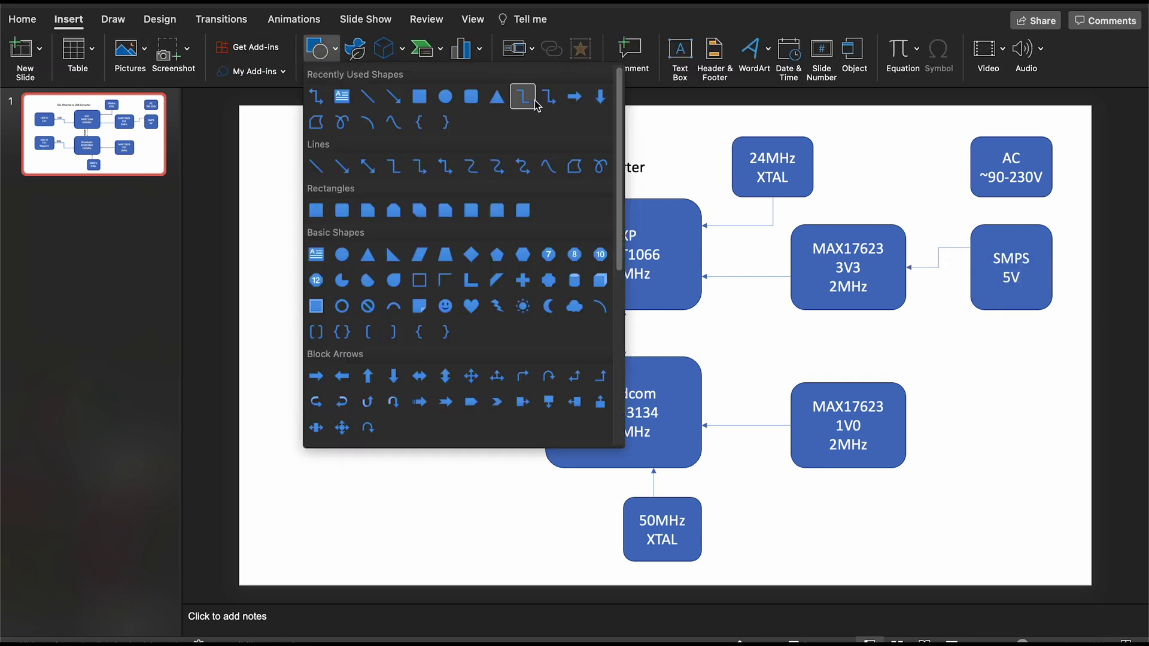
{"action": "left_click", "coordinate": [523, 97]}
{"action": "left_click_drag", "start_coordinate": [1012, 311], "coordinate": [907, 425]}
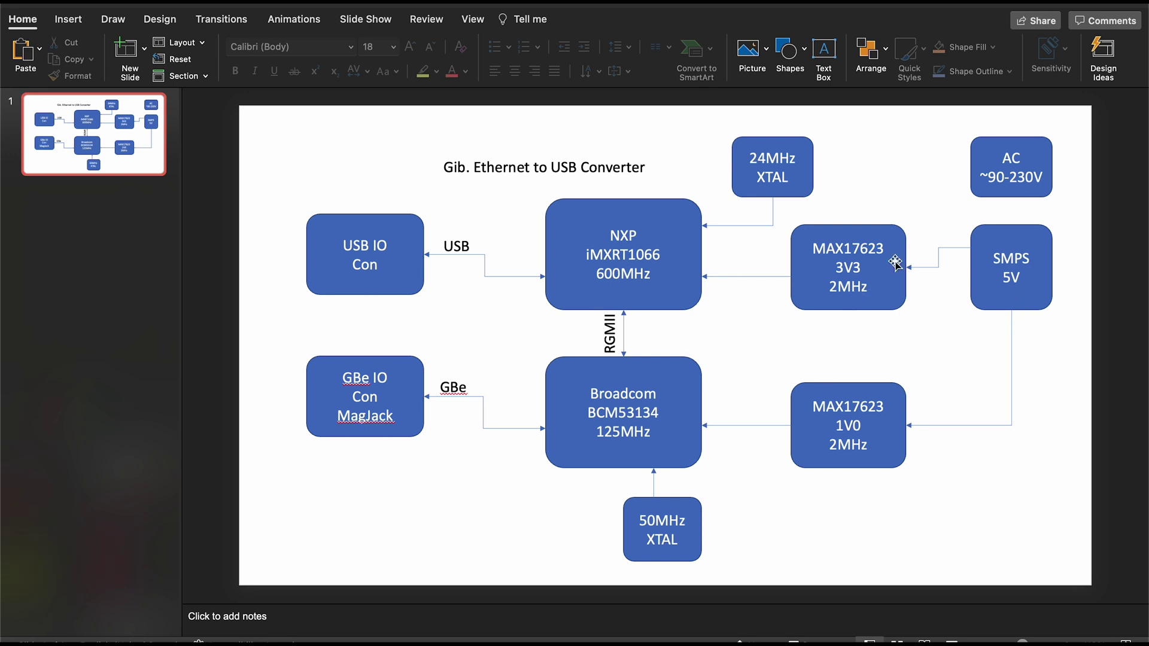
{"action": "left_click", "coordinate": [801, 65]}
{"action": "left_click", "coordinate": [863, 98]}
{"action": "left_click_drag", "start_coordinate": [1011, 198], "coordinate": [1012, 225]}
Step: Add a third line '100kHz' under 5V in the SMPS box
{"action": "left_click", "coordinate": [1025, 277]}
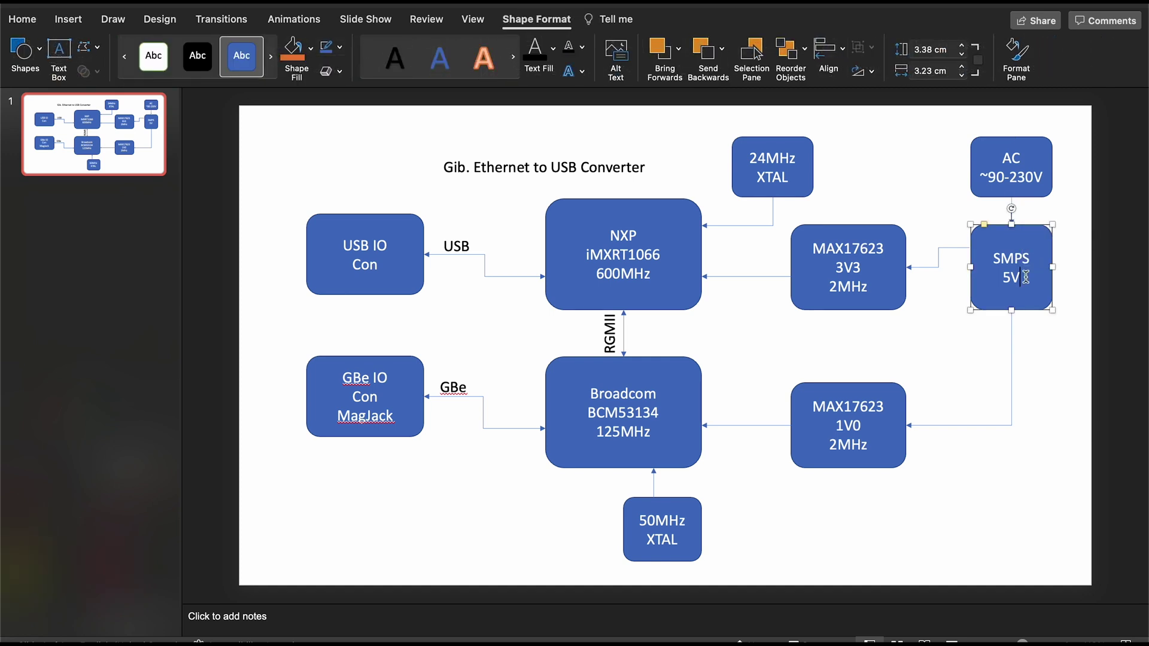
{"action": "key", "text": "Return"}
{"action": "type", "text": "10"}
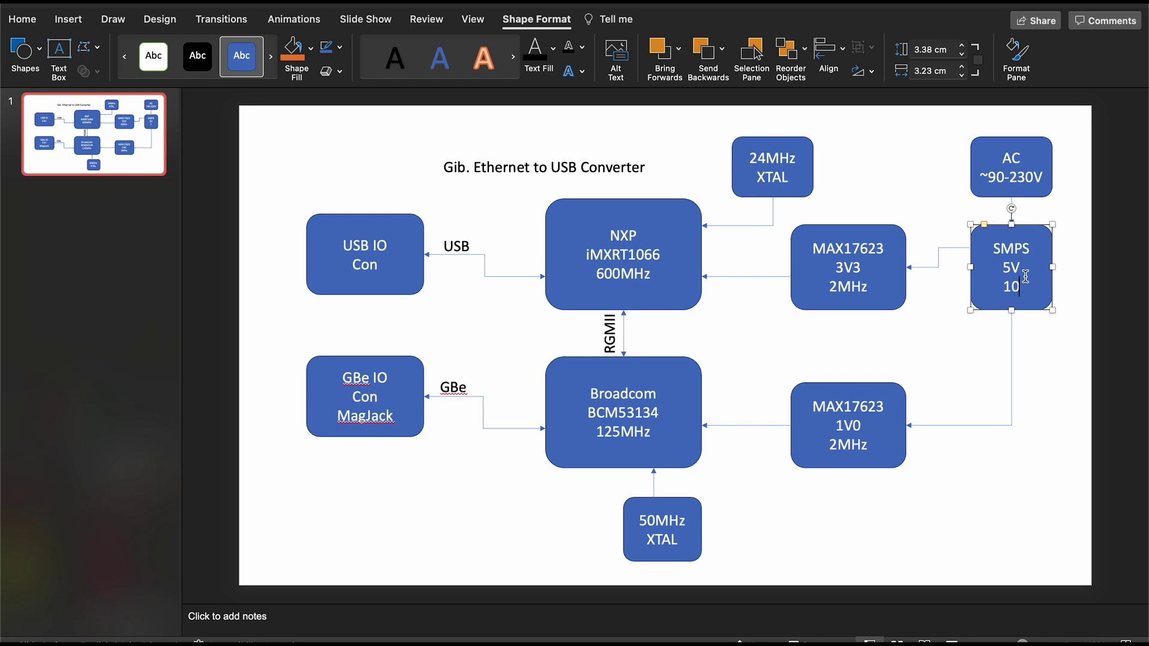
{"action": "type", "text": "0kHz"}
{"action": "left_click", "coordinate": [1023, 340]}
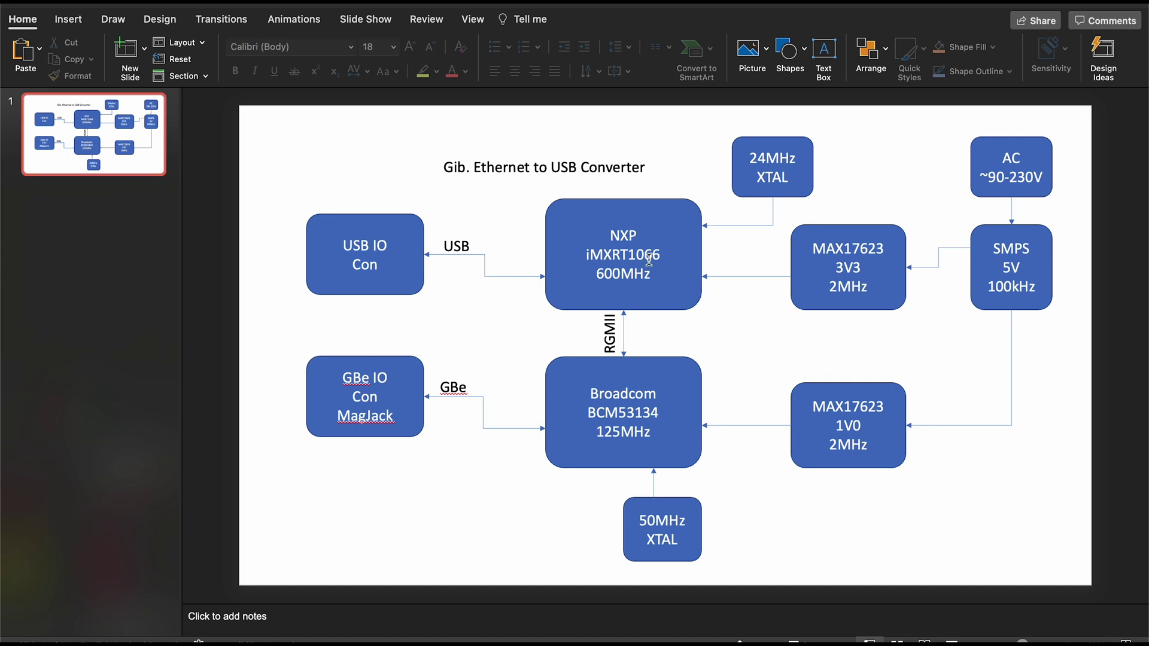
{"action": "left_click", "coordinate": [597, 276]}
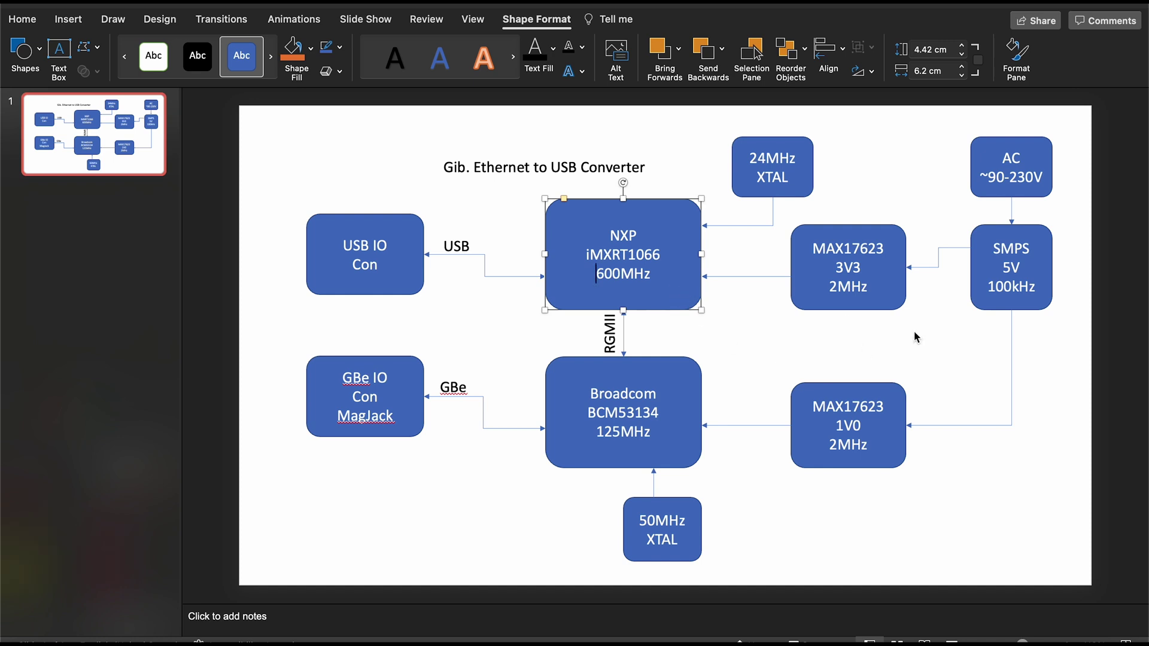
{"action": "left_click", "coordinate": [1034, 312]}
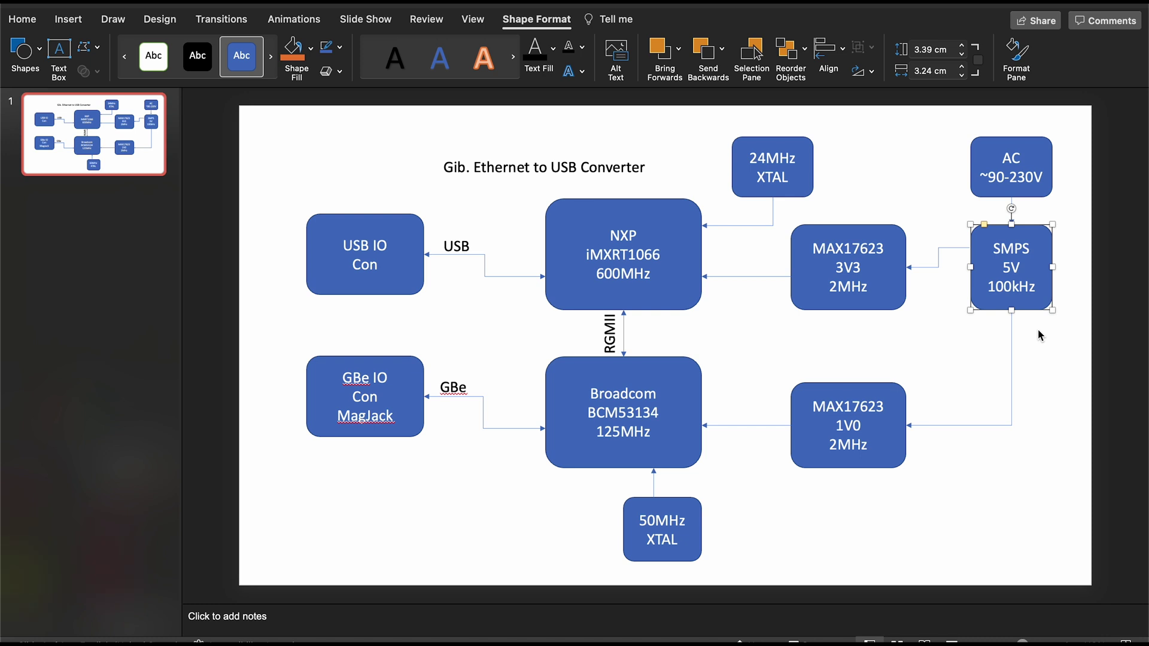
{"action": "left_click", "coordinate": [1039, 335]}
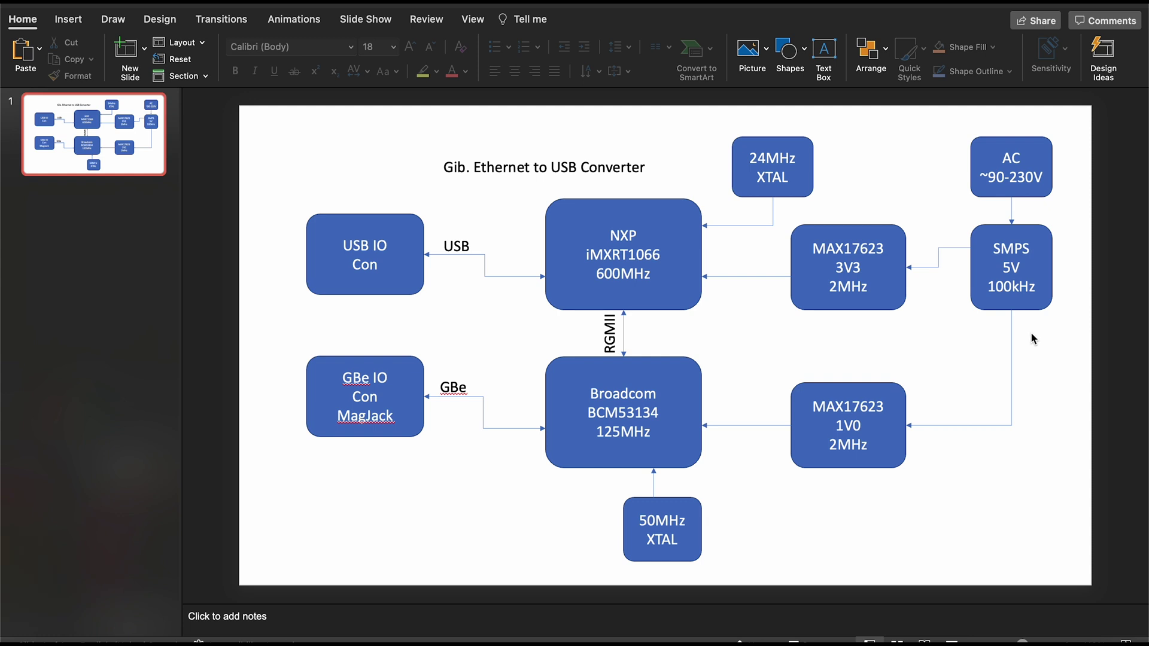
{"action": "key", "text": "Tab"}
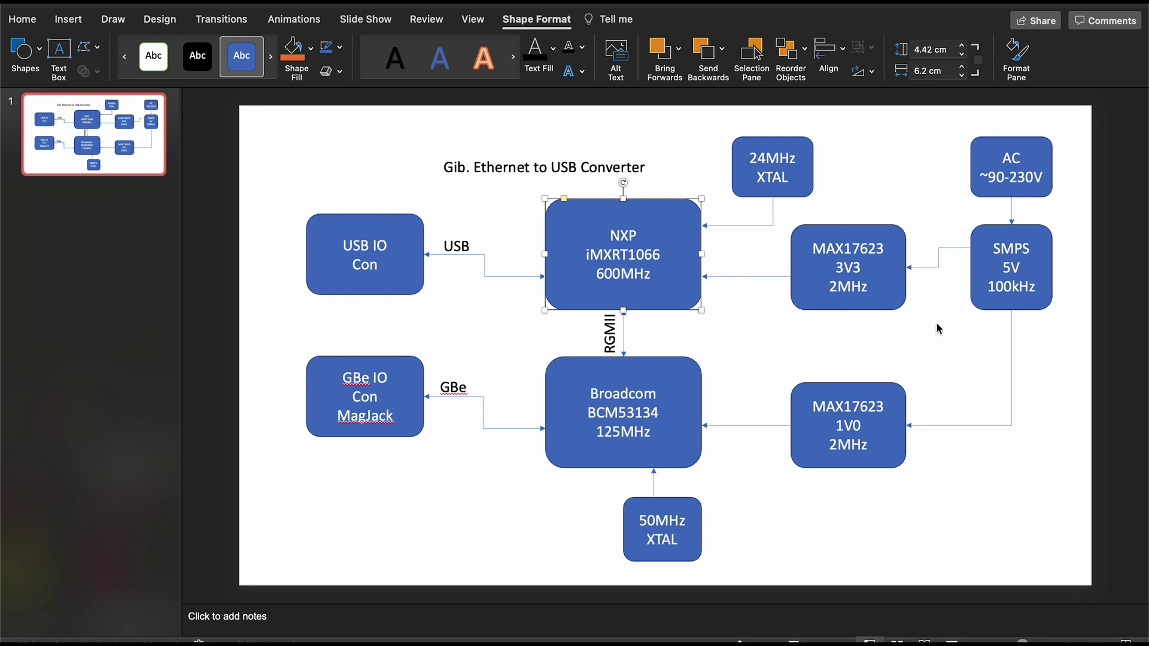
{"action": "left_click", "coordinate": [891, 279]}
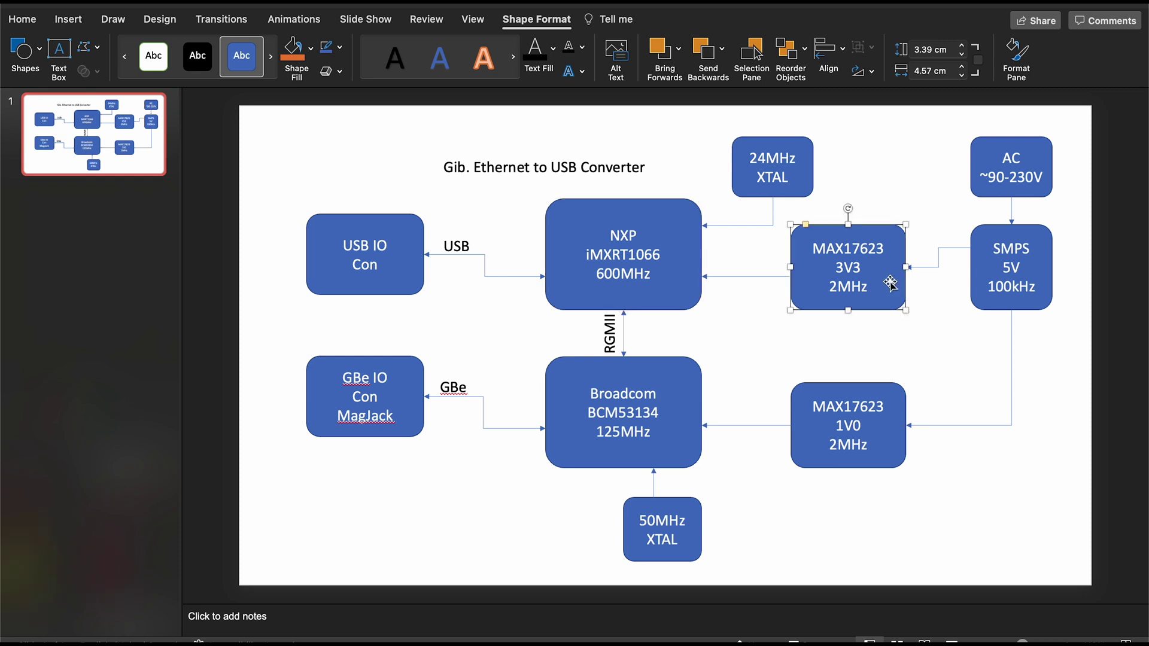
{"action": "left_click", "coordinate": [759, 351]}
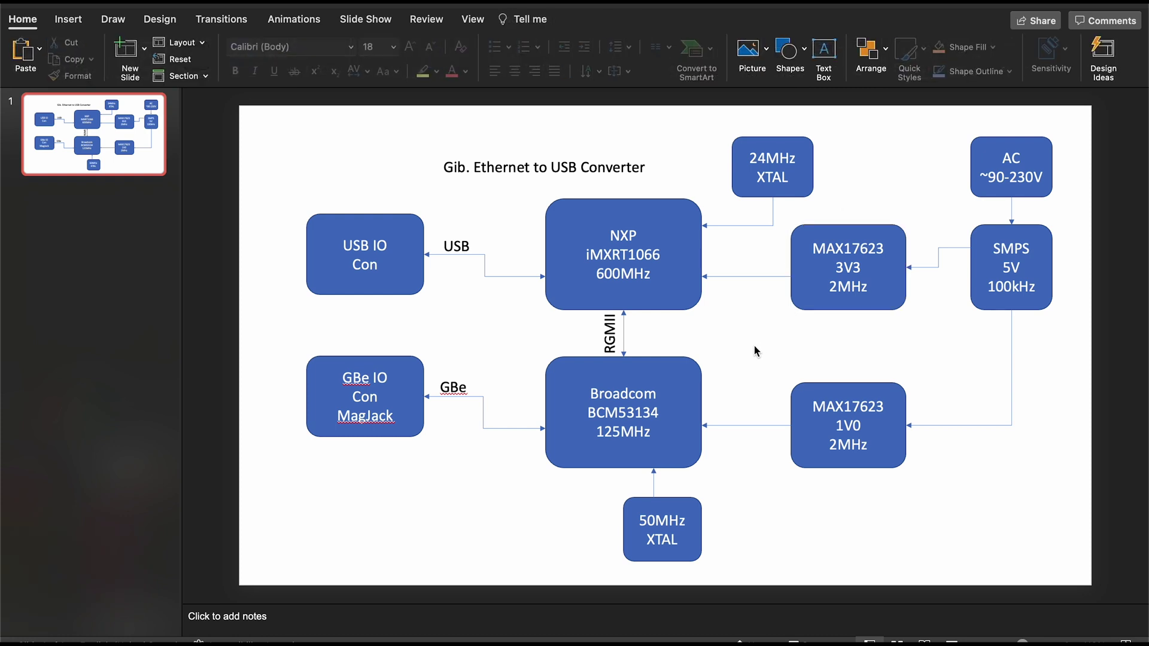